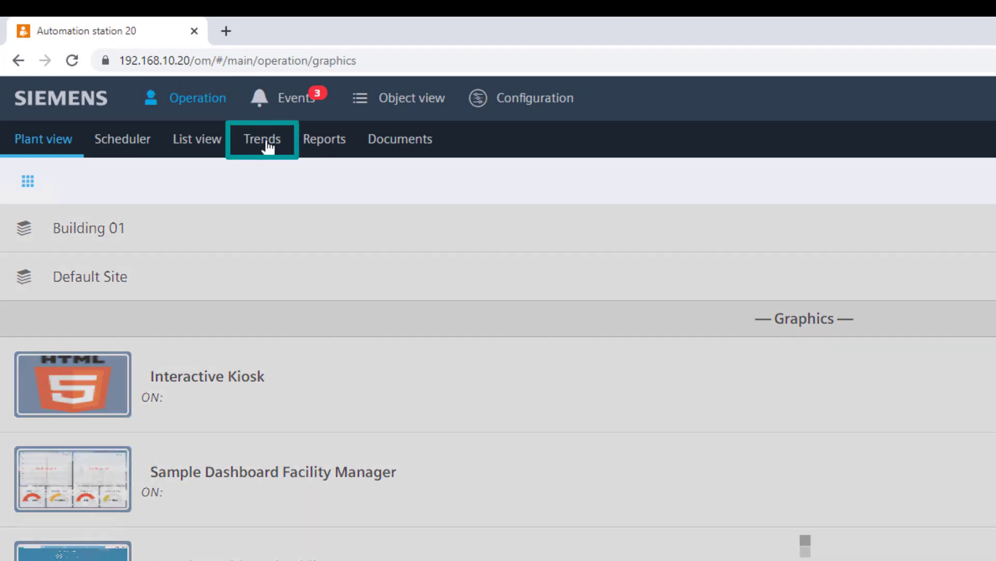
# From the Trends page tools, start adding a new trend definition
pyautogui.click(262, 139)
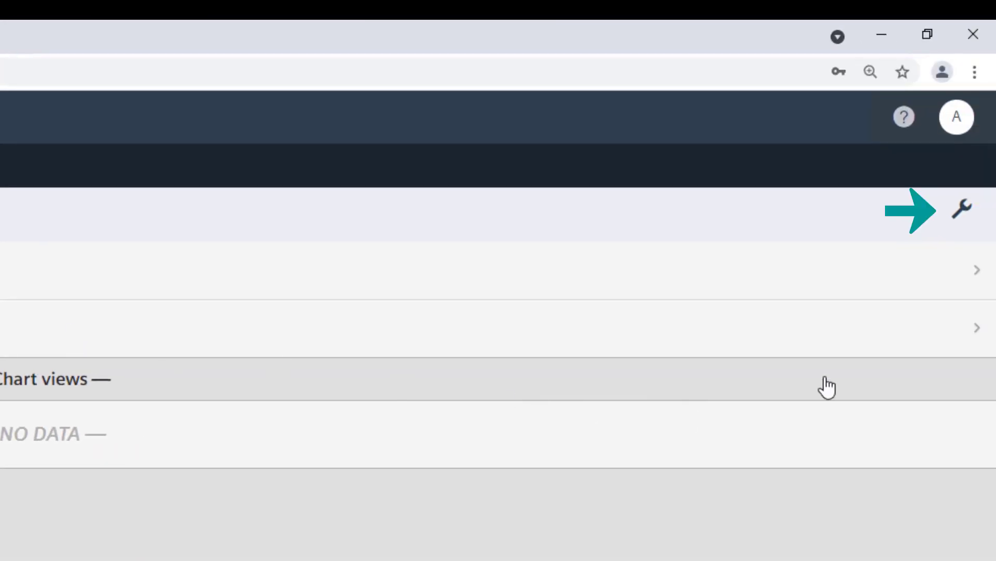
pyautogui.click(967, 211)
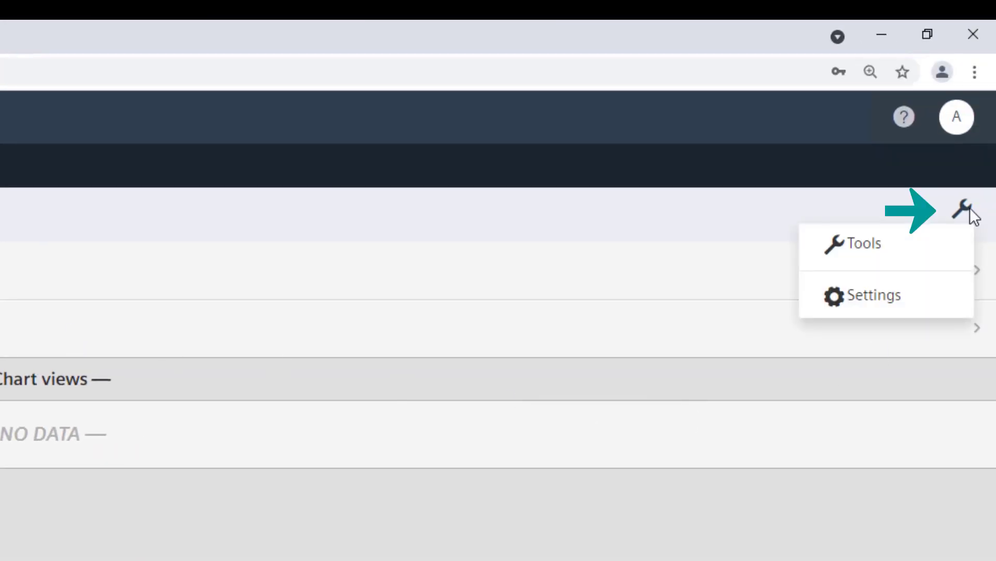
pyautogui.click(933, 244)
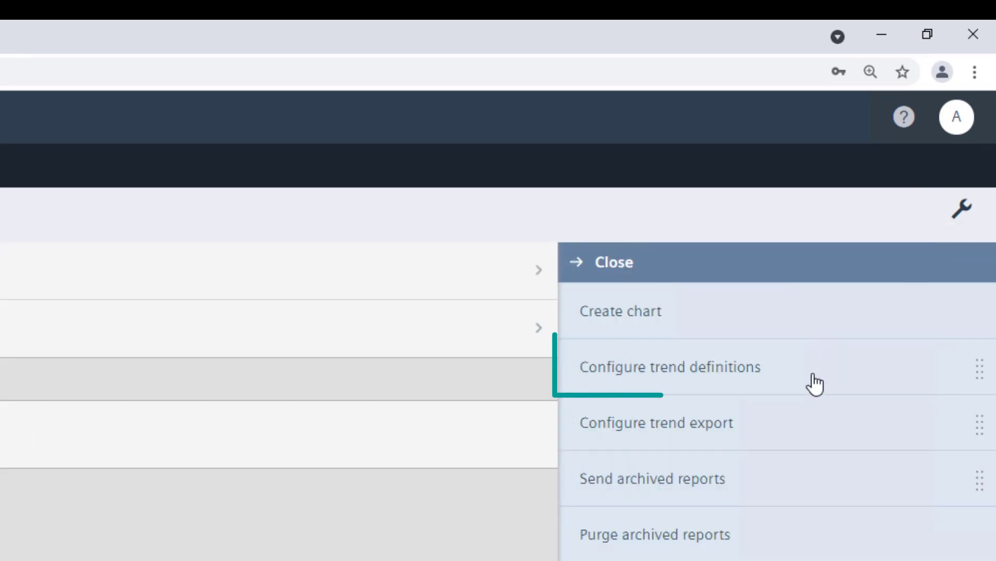
pyautogui.click(816, 377)
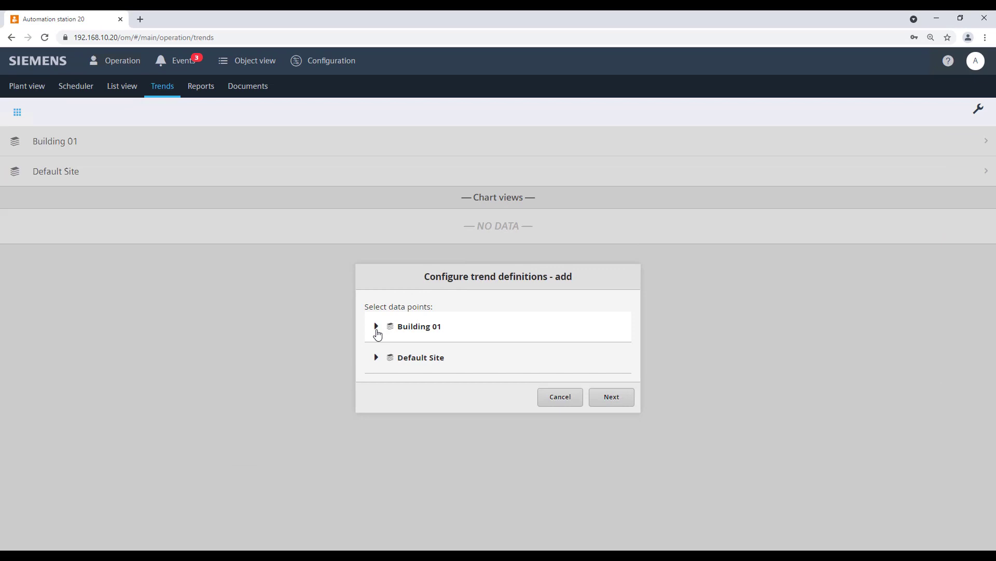
# Under Building 01 > Air handling unit, tick Extract air temperature, Fire detection contact and Frost protection monitor
pyautogui.click(376, 328)
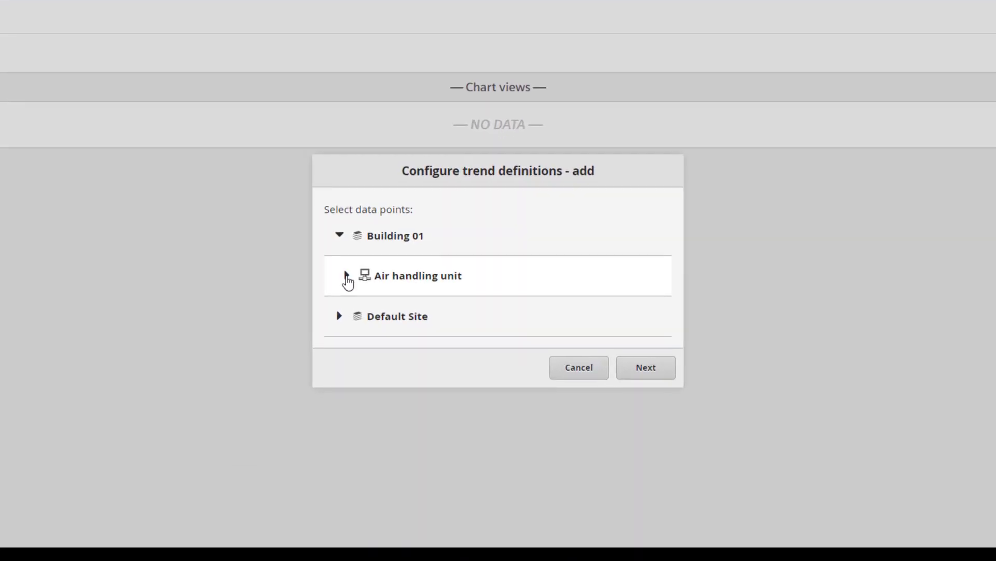
pyautogui.click(347, 276)
pyautogui.scroll(-5, 348, 283)
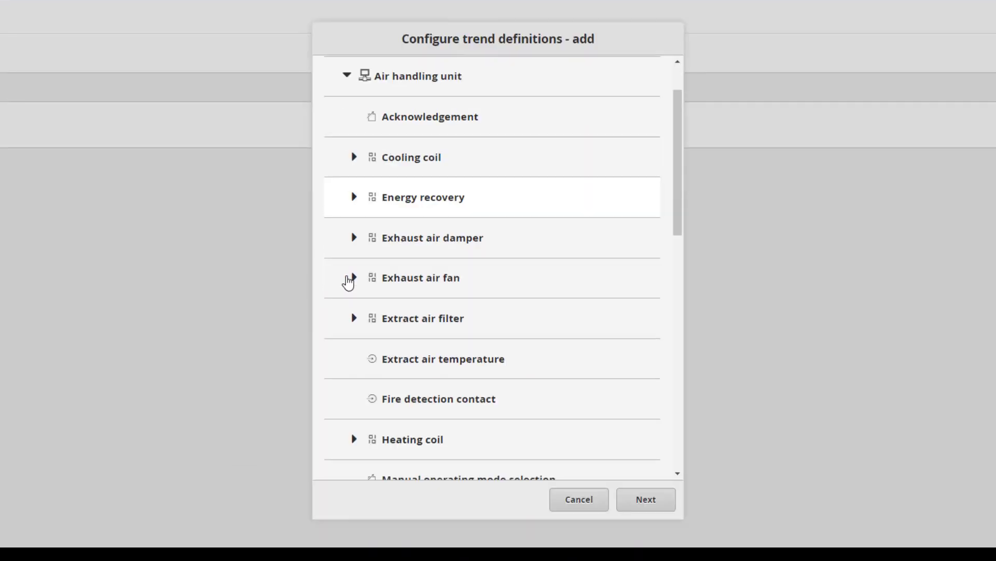
pyautogui.click(618, 227)
pyautogui.click(623, 270)
pyautogui.click(354, 306)
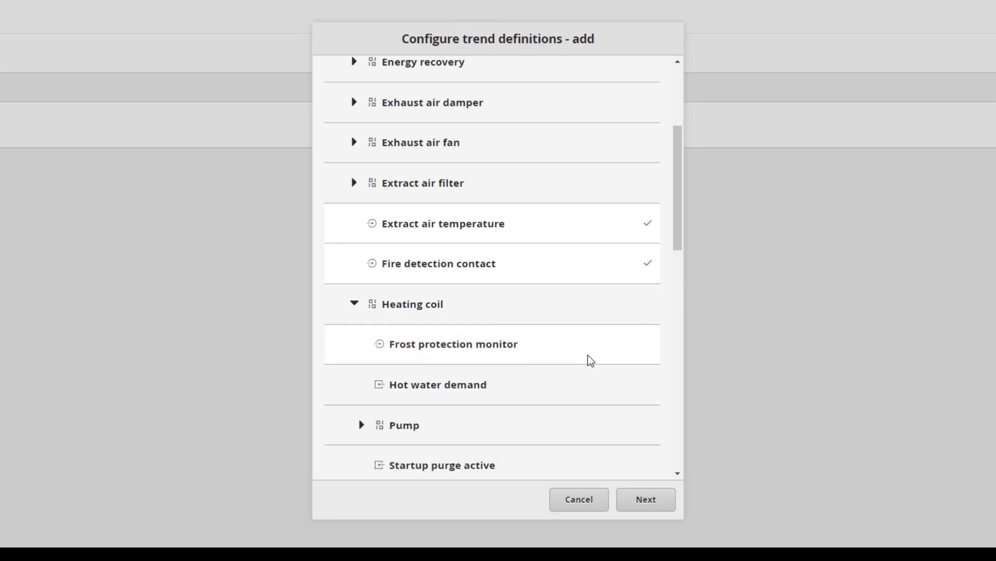
pyautogui.click(615, 347)
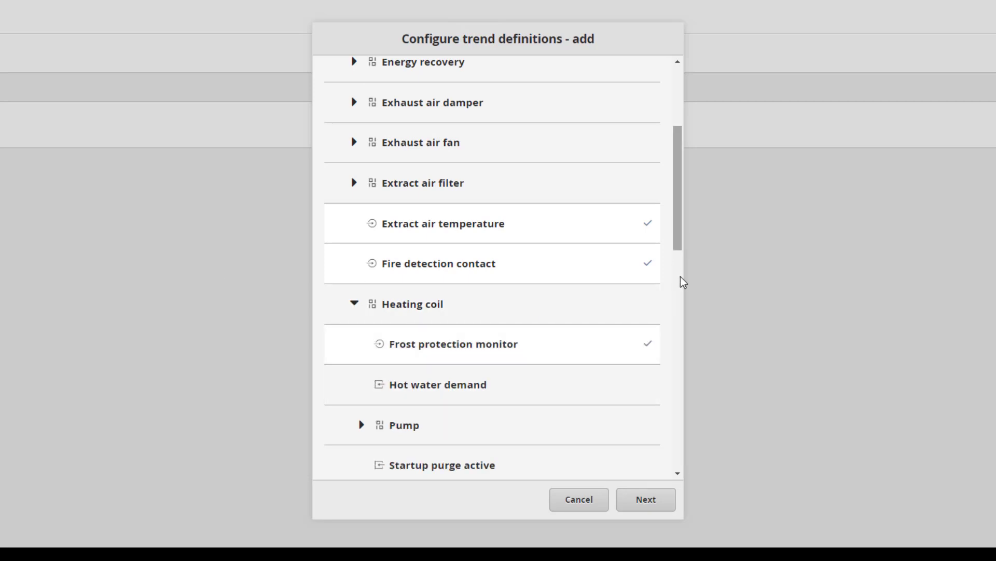
# Also tick Outside air temperature, Room temperature and the supply air fan Speed
pyautogui.scroll(-5, 591, 333)
pyautogui.scroll(-2, 519, 363)
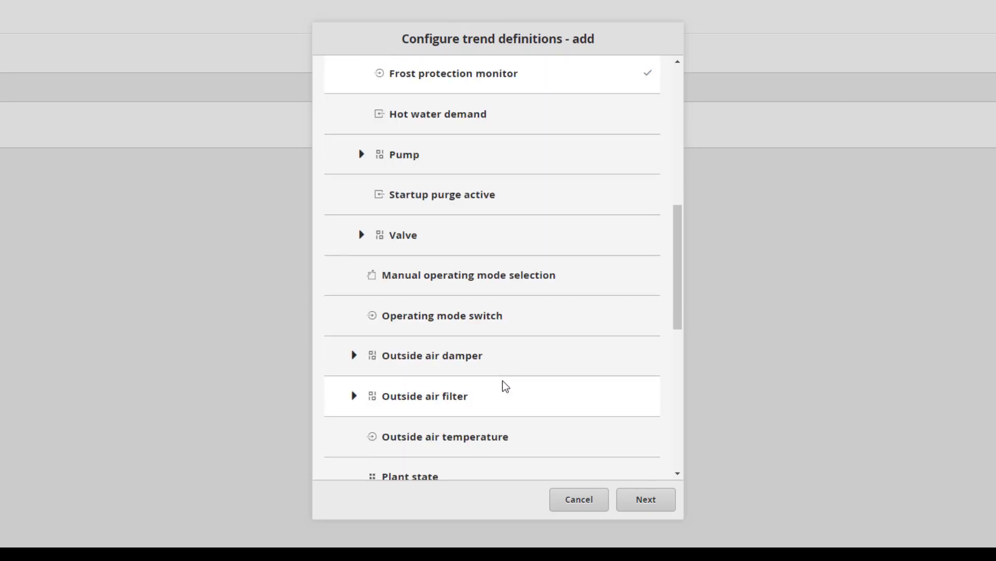
pyautogui.click(550, 436)
pyautogui.scroll(-8, 585, 387)
pyautogui.click(575, 259)
pyautogui.scroll(-3, 561, 311)
pyautogui.click(545, 327)
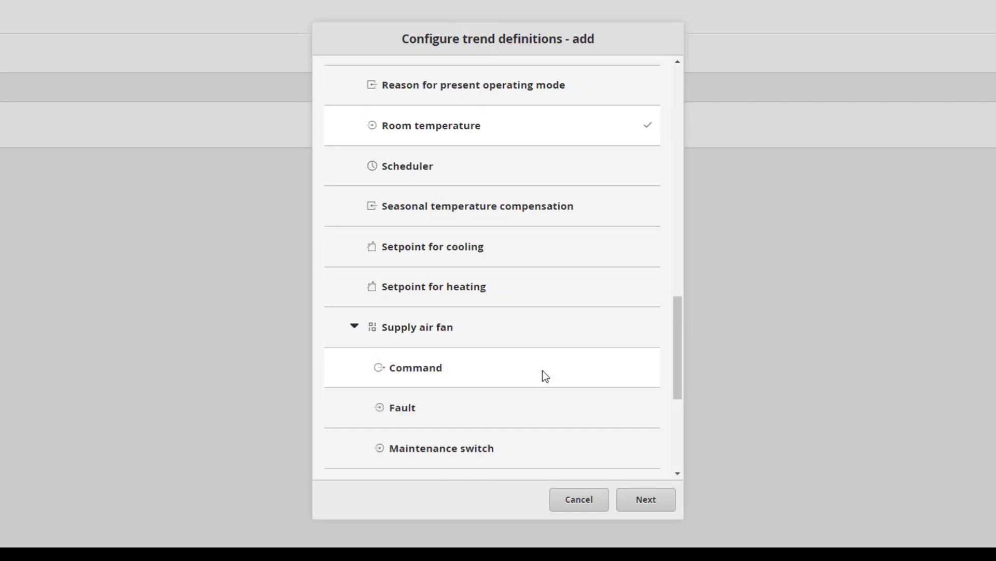
pyautogui.scroll(-3, 571, 374)
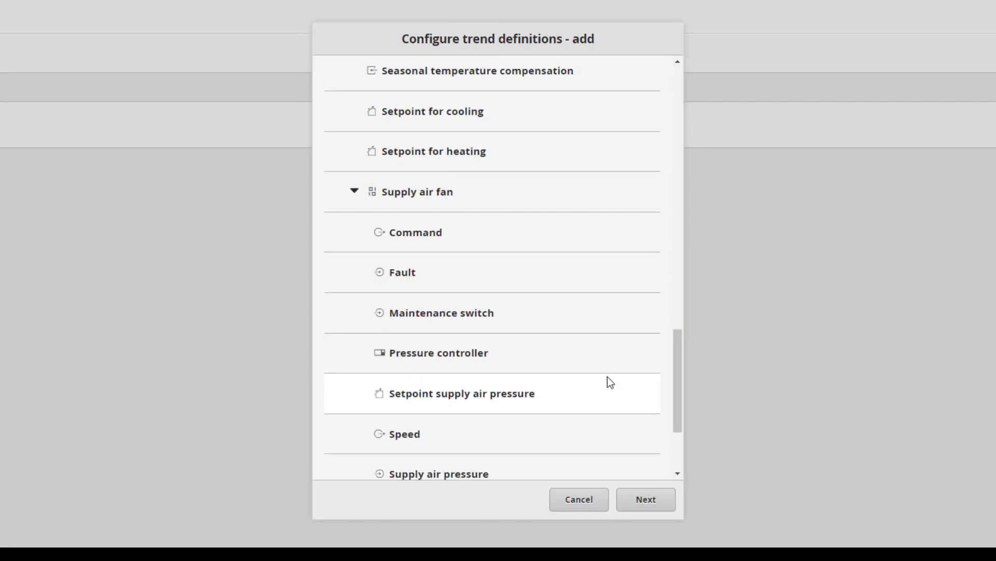
# Set the definition to save every 10 minutes, delete trend data after 12 months, and apply it
pyautogui.click(646, 499)
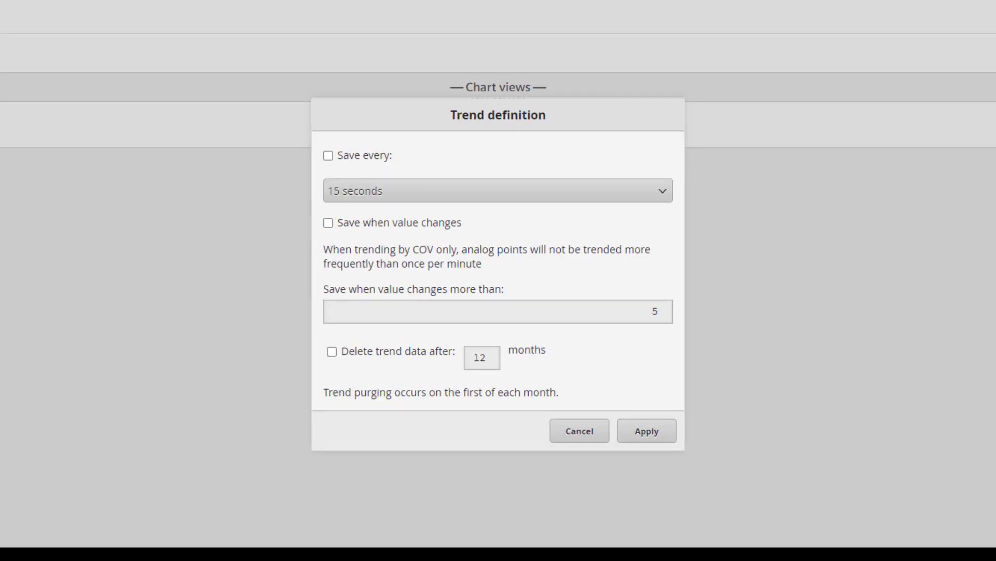
pyautogui.click(329, 159)
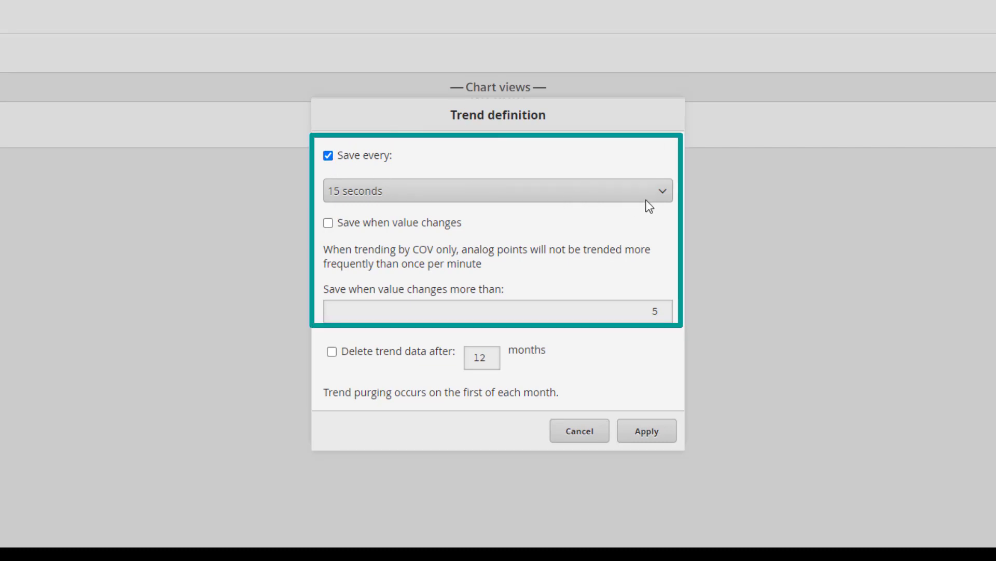
pyautogui.click(648, 197)
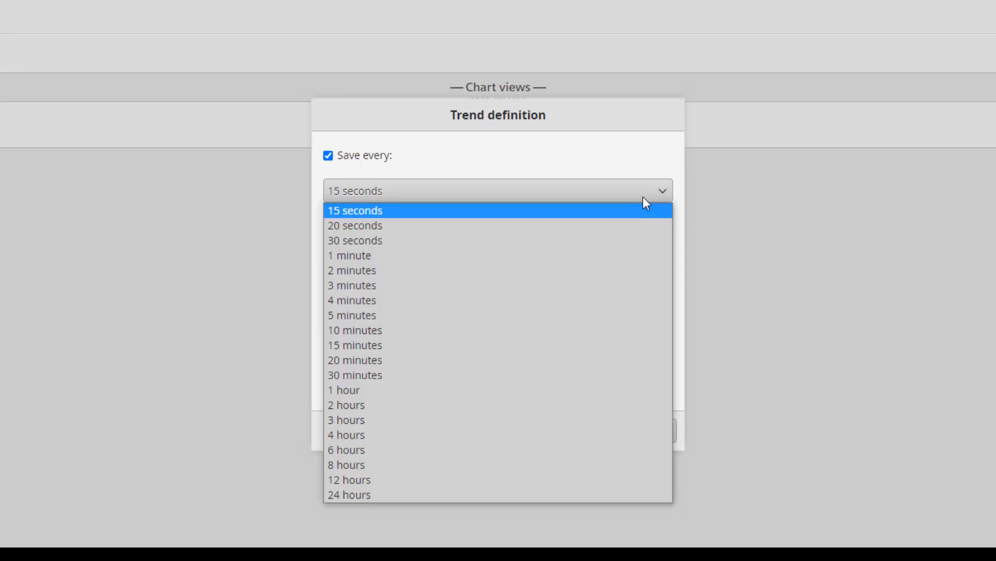
pyautogui.click(394, 334)
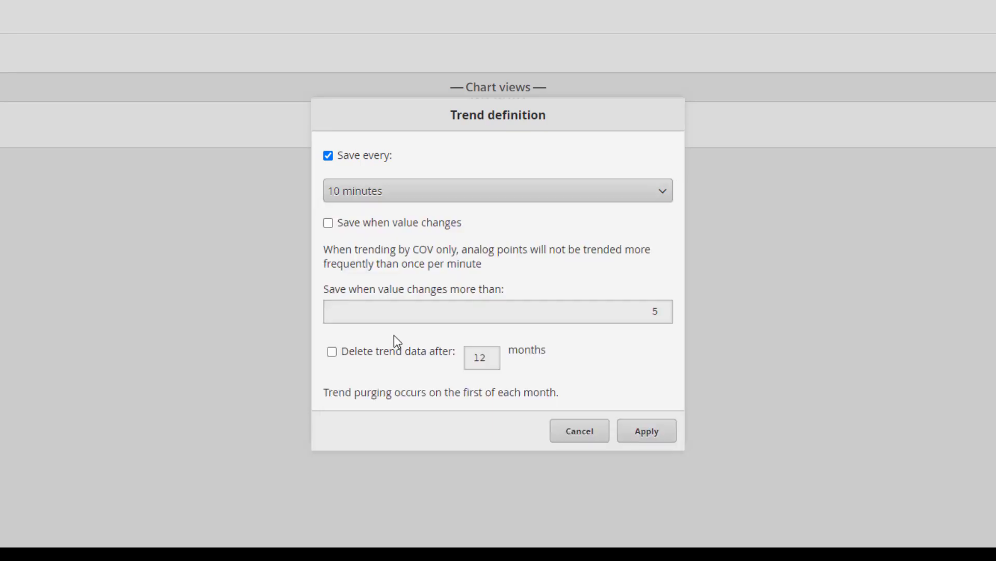
pyautogui.click(331, 352)
pyautogui.click(647, 432)
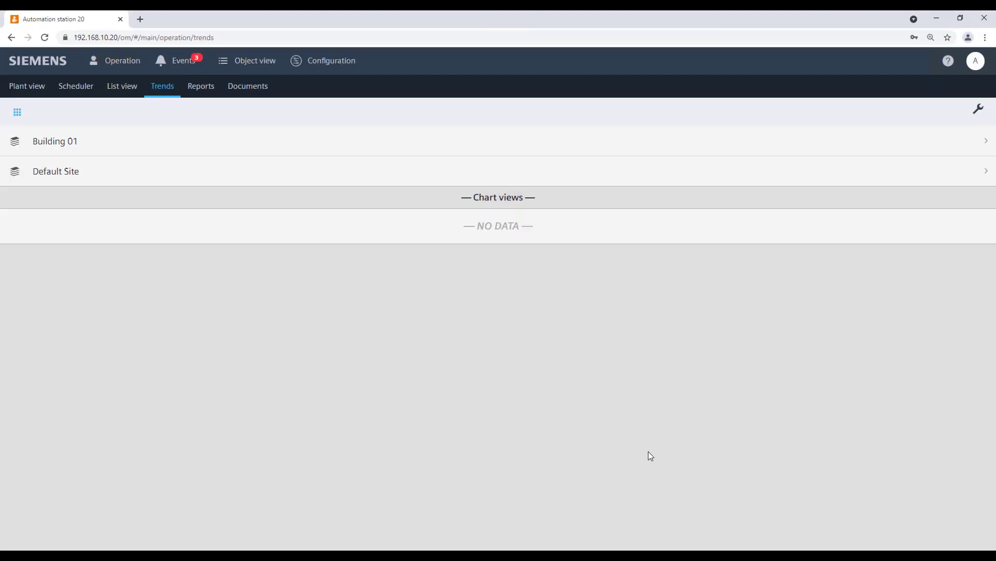
# Open the existing trend definition for editing, expanding down to the Supply air fan Speed
pyautogui.click(976, 116)
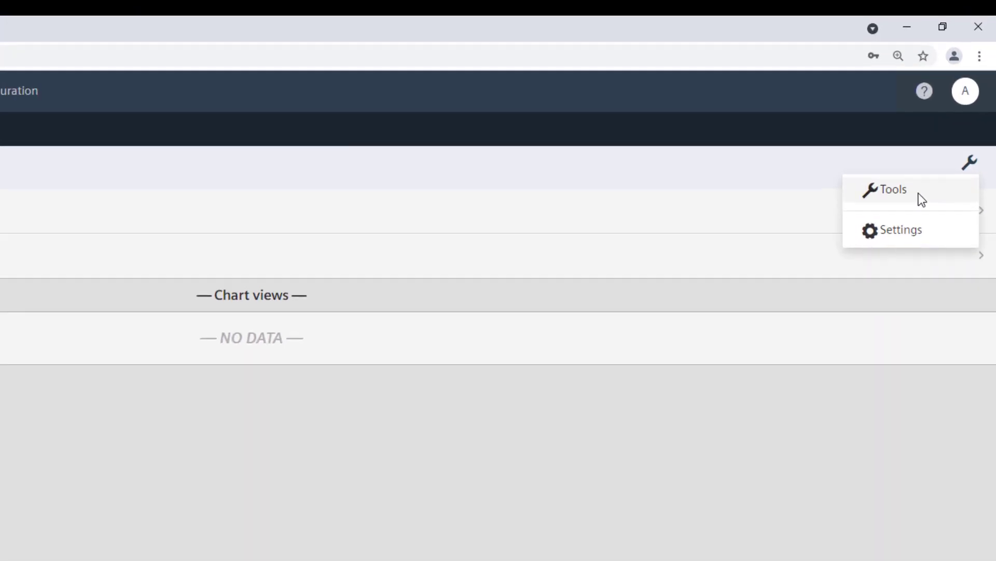
pyautogui.click(922, 198)
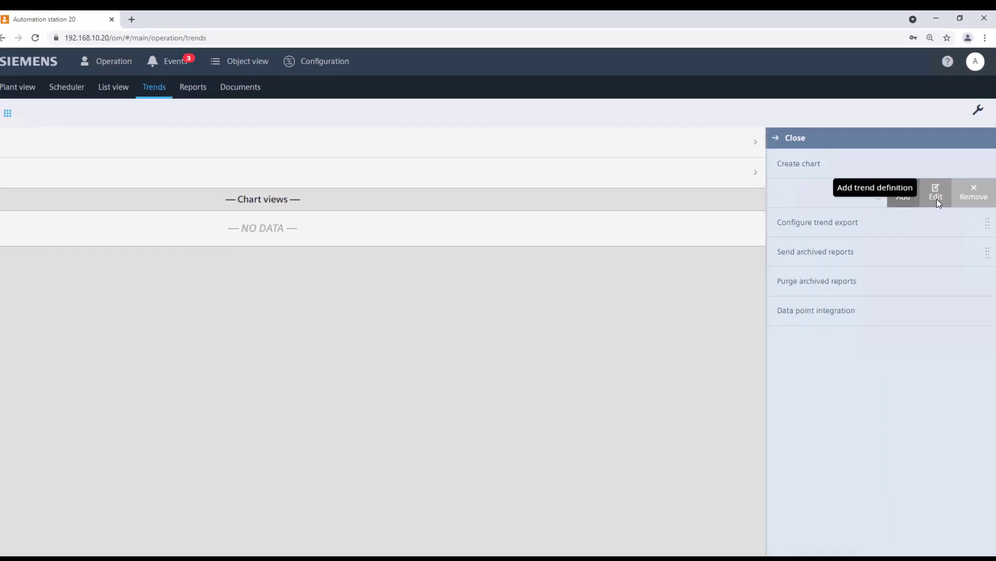
pyautogui.click(907, 290)
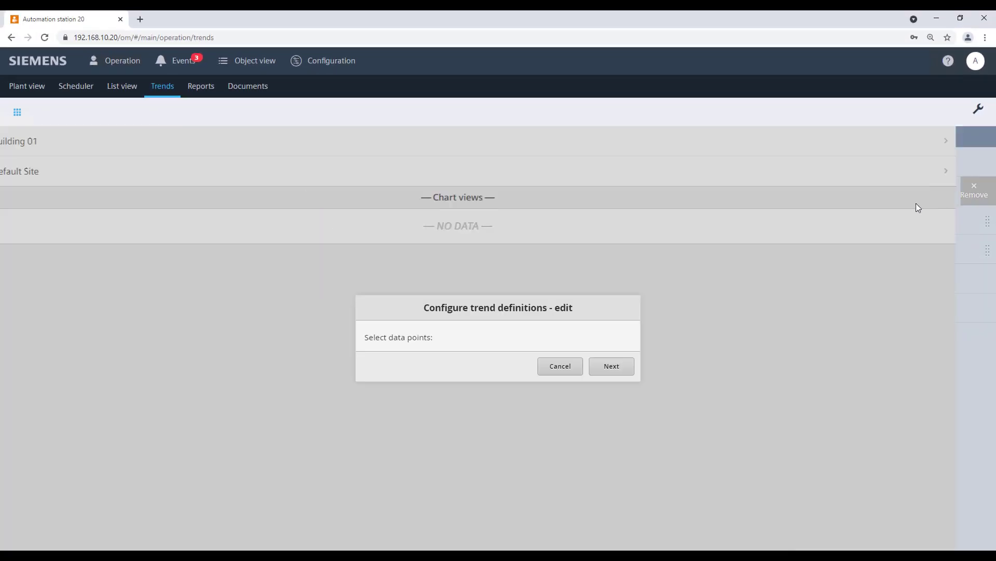
pyautogui.click(376, 342)
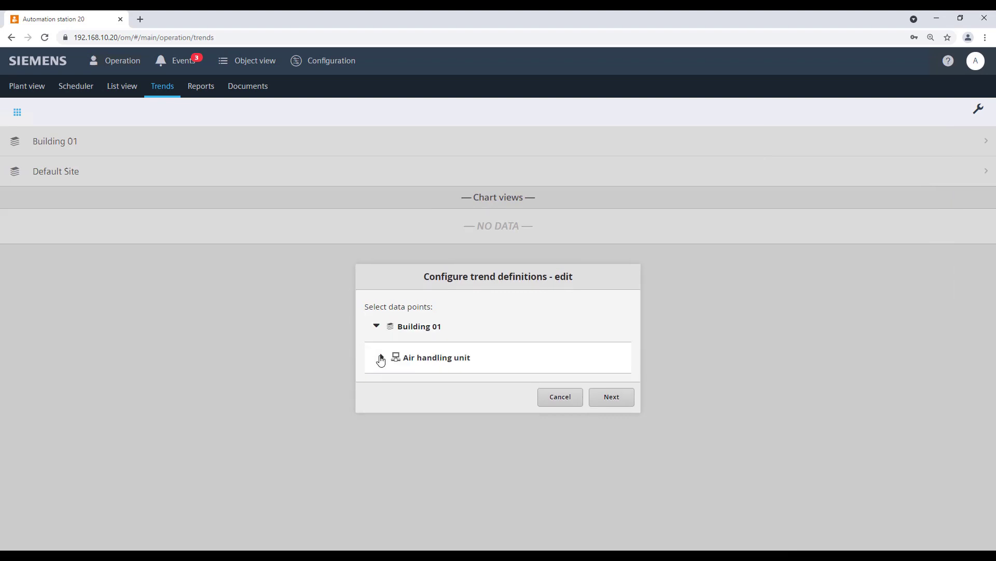
pyautogui.click(377, 357)
pyautogui.click(385, 451)
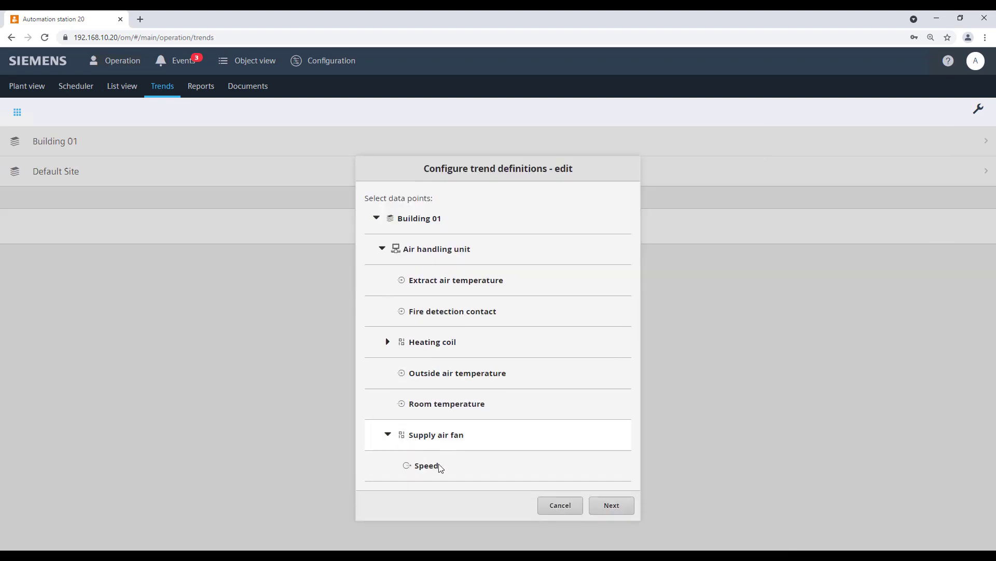
# Change the save interval to 15 minutes and apply
pyautogui.click(621, 506)
pyautogui.click(624, 276)
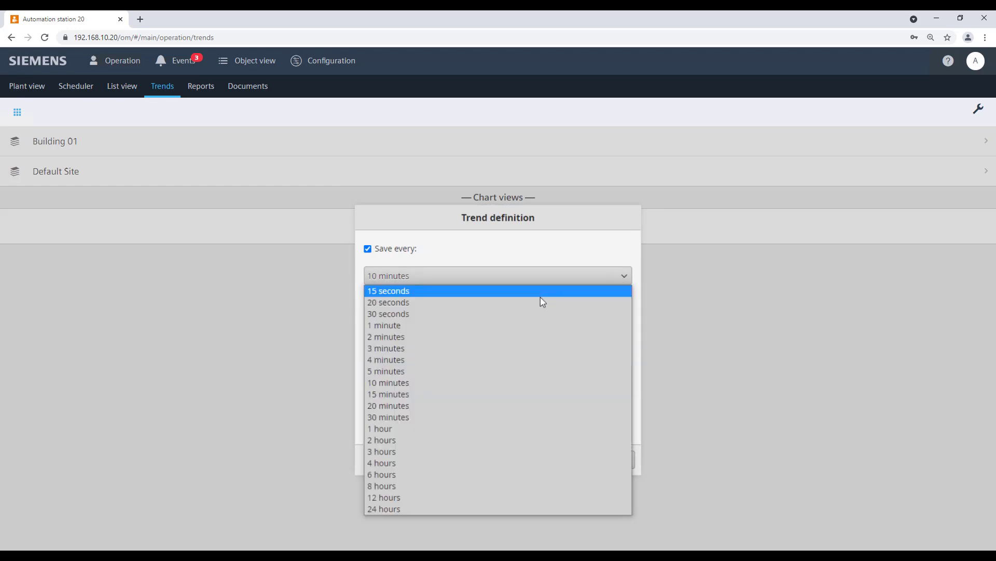
pyautogui.click(409, 397)
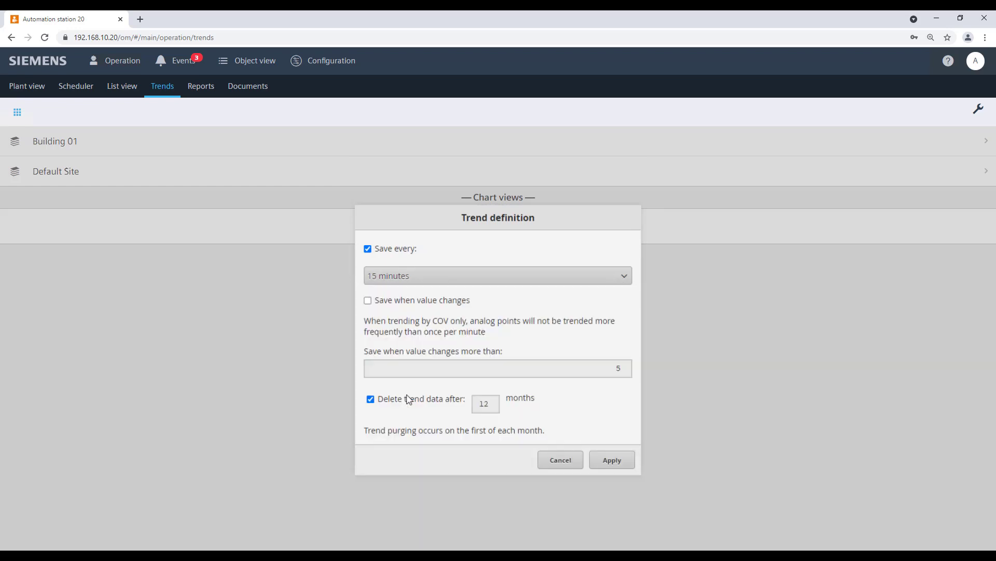
pyautogui.click(615, 464)
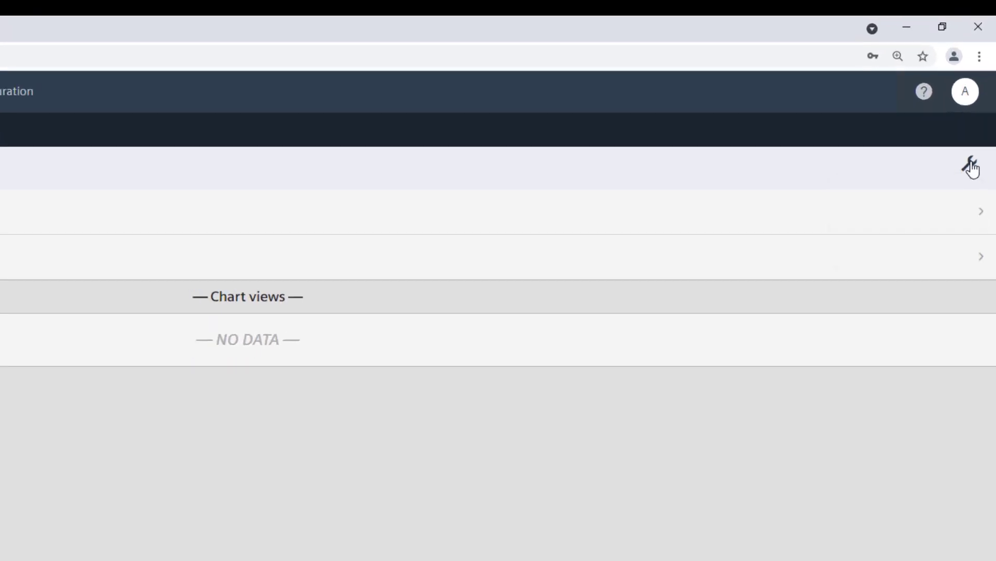
# Start removing from the trend definition and expand Building 01 > Air handling unit
pyautogui.click(978, 109)
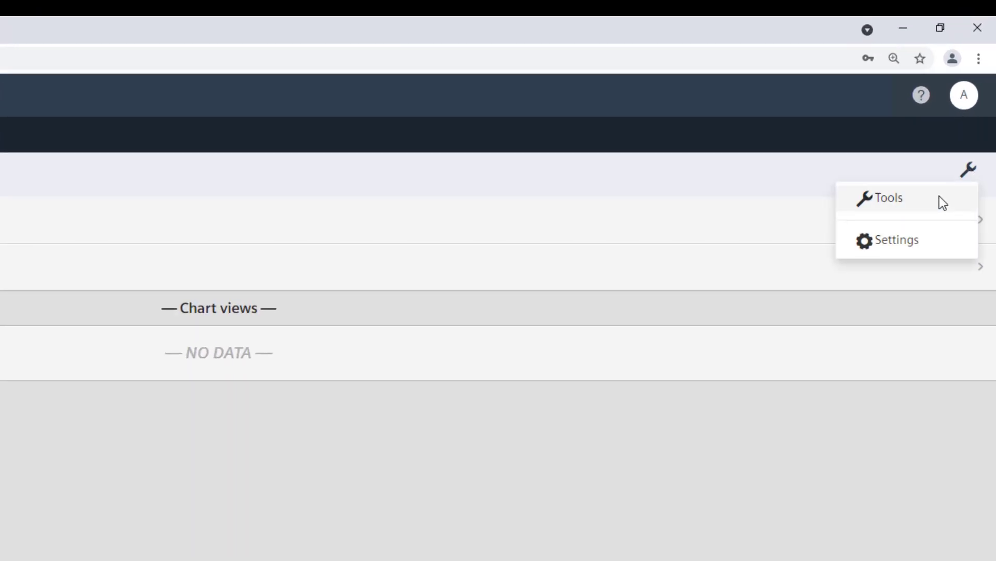
pyautogui.click(943, 202)
pyautogui.click(909, 313)
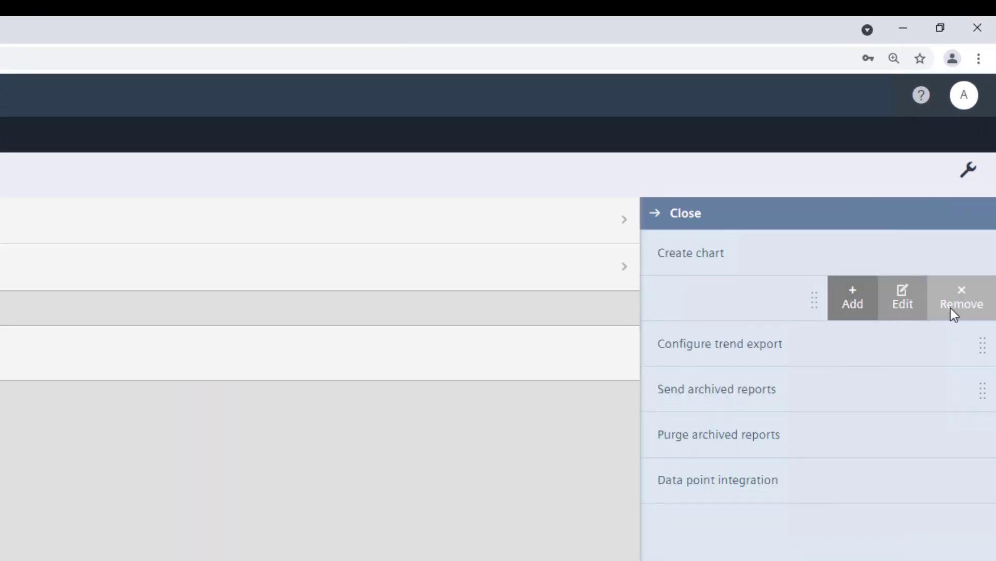
pyautogui.click(955, 307)
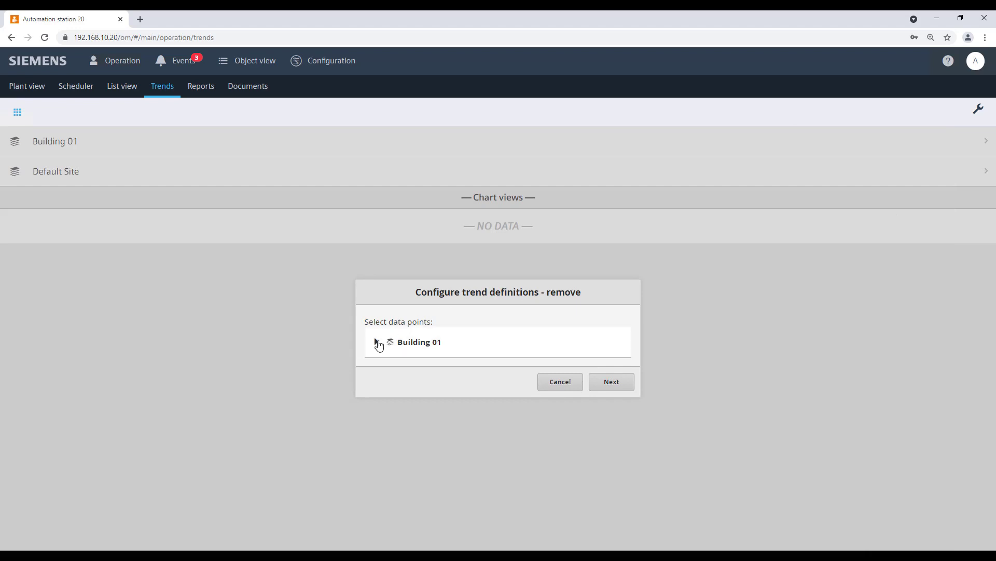
pyautogui.click(378, 343)
pyautogui.click(383, 358)
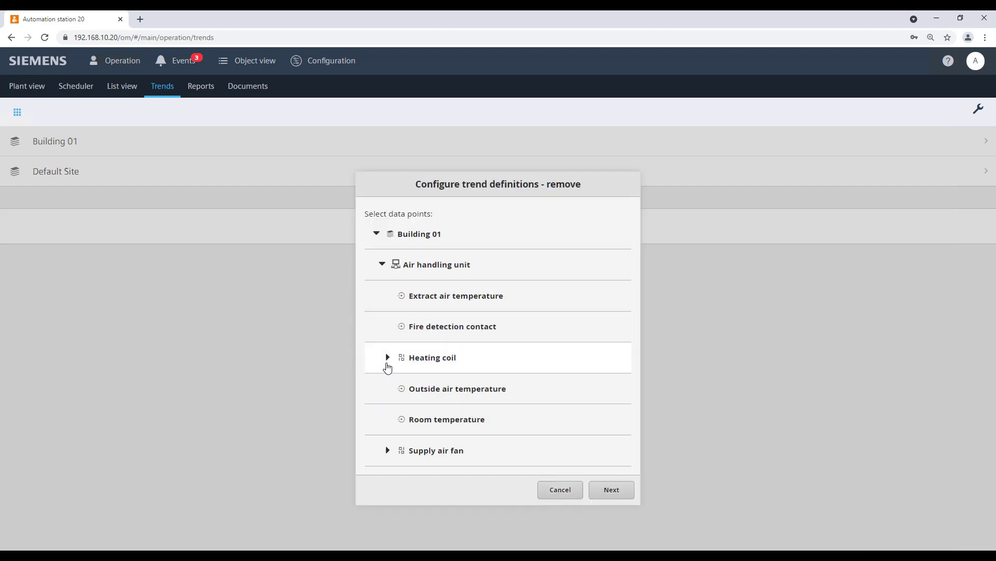
# Remove Extract air temperature with its trend data archived, and acknowledge the archive message
pyautogui.click(571, 304)
pyautogui.click(623, 490)
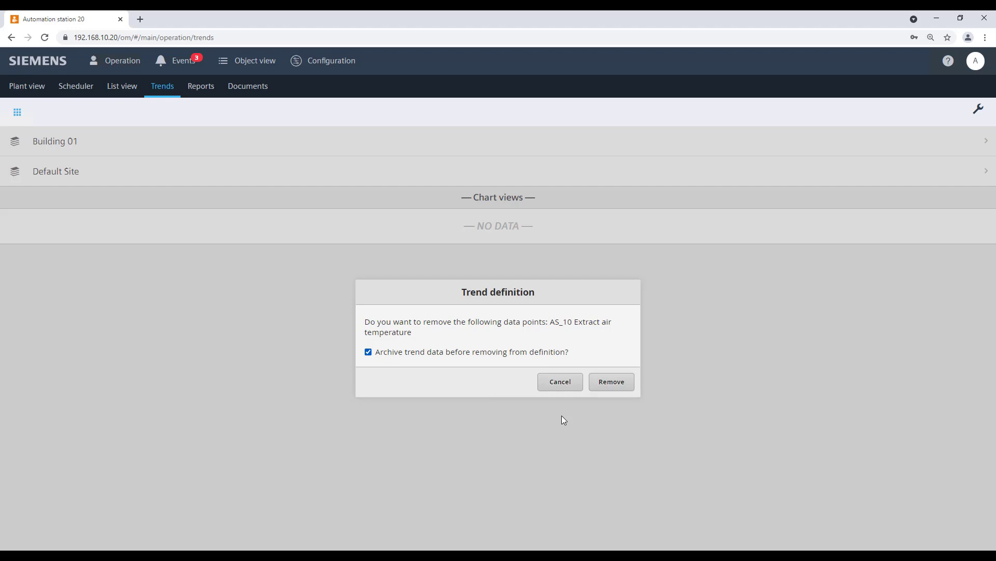
pyautogui.click(617, 386)
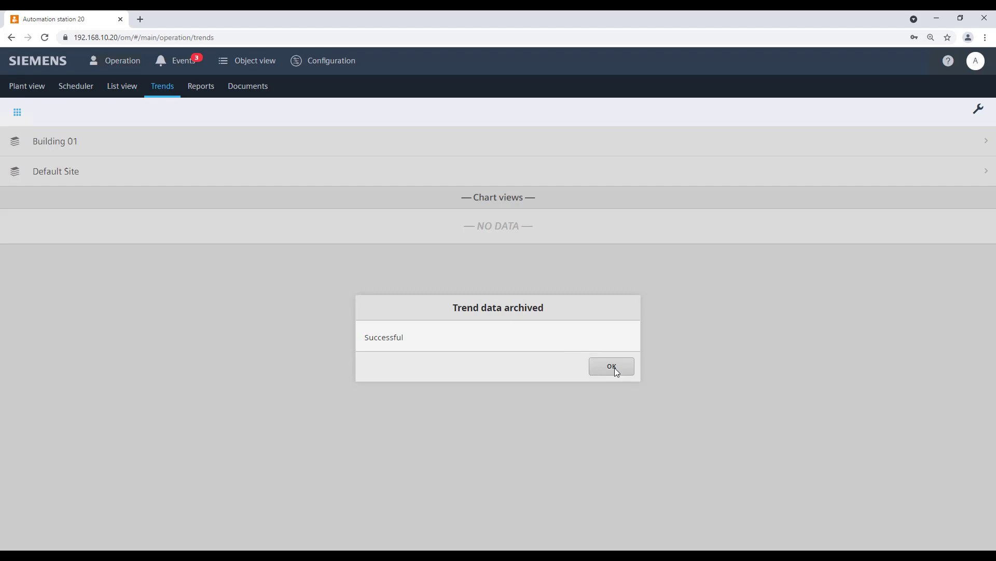
pyautogui.click(612, 366)
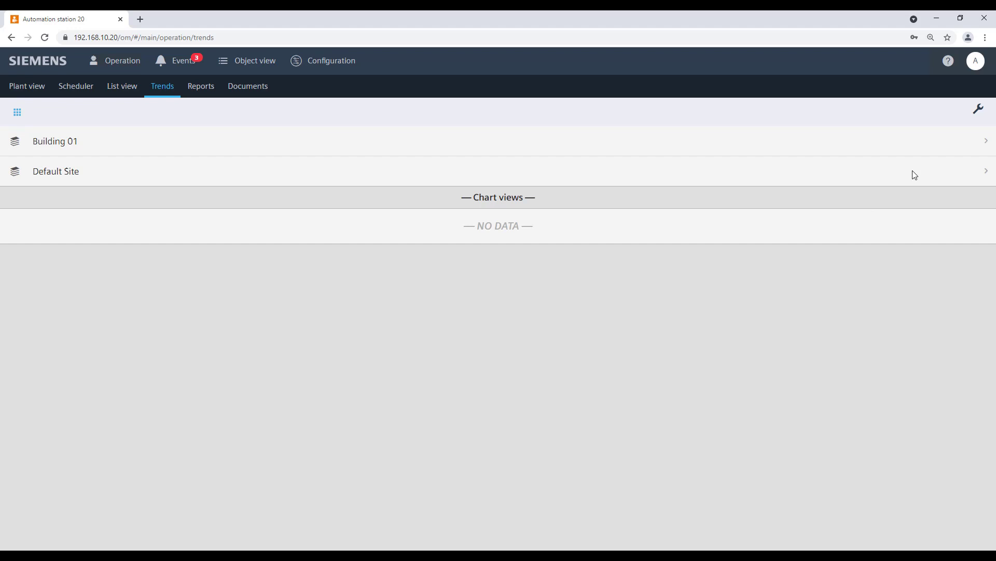
# Start emailing archived trend reports and pick the first recipient
pyautogui.click(979, 109)
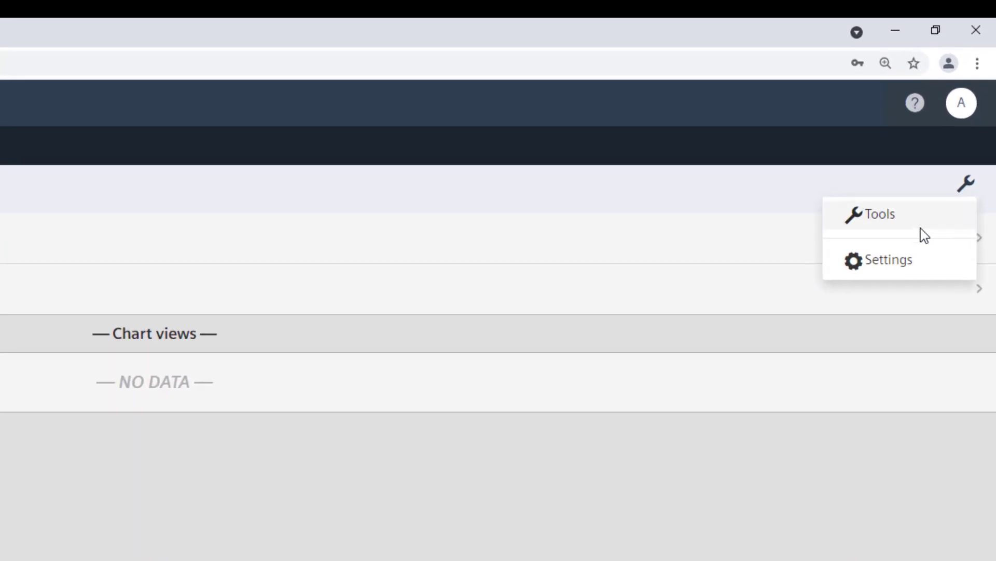
pyautogui.click(926, 185)
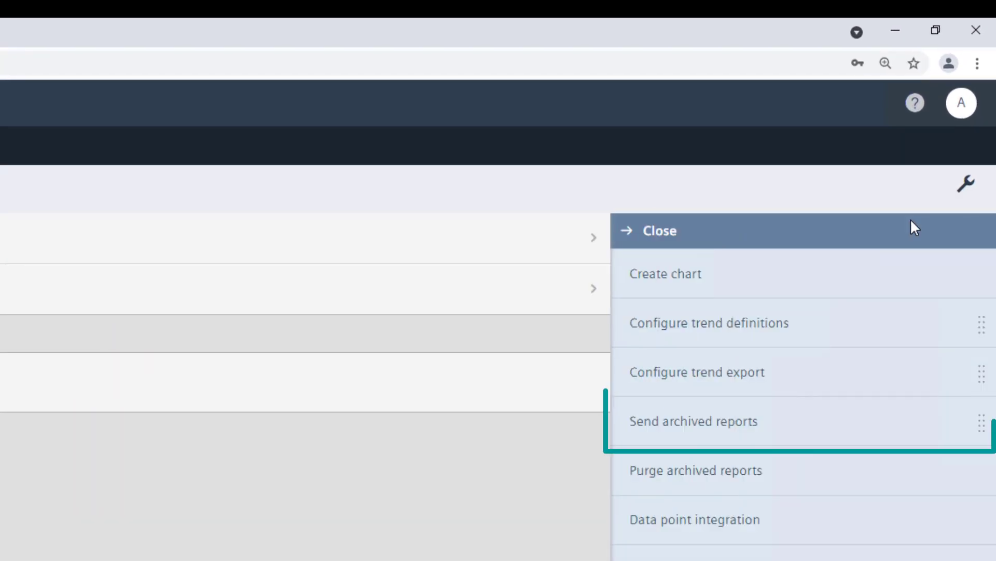
pyautogui.moveTo(905, 430)
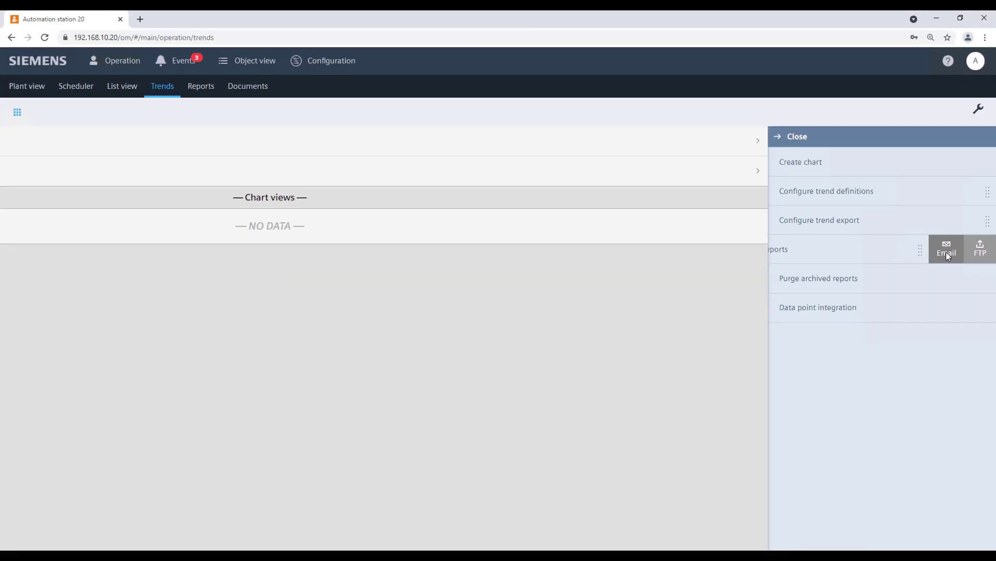
pyautogui.click(911, 425)
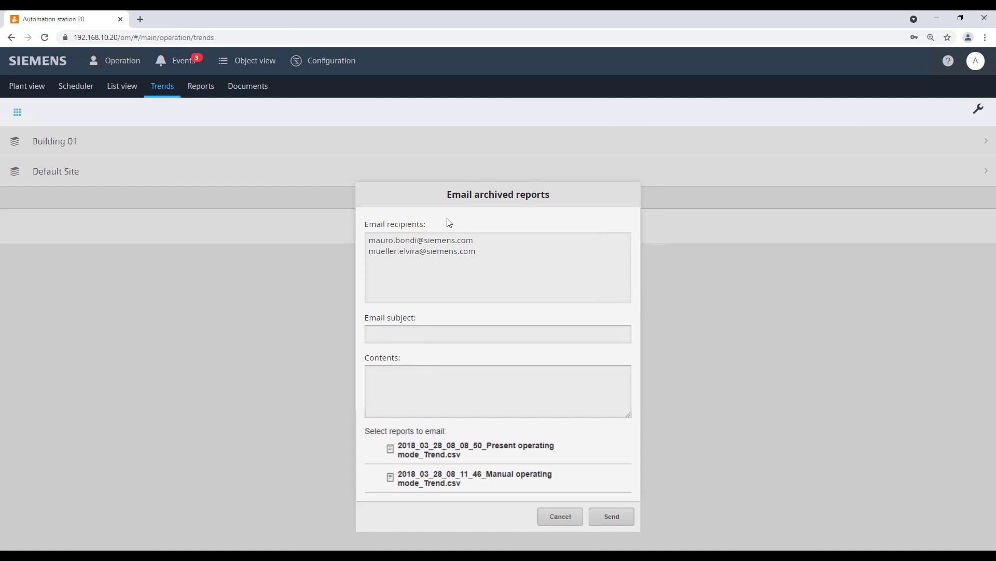
pyautogui.click(438, 241)
# Send the Present operating mode report with subject 'Export' and contents 'My trend export'
pyautogui.click(416, 330)
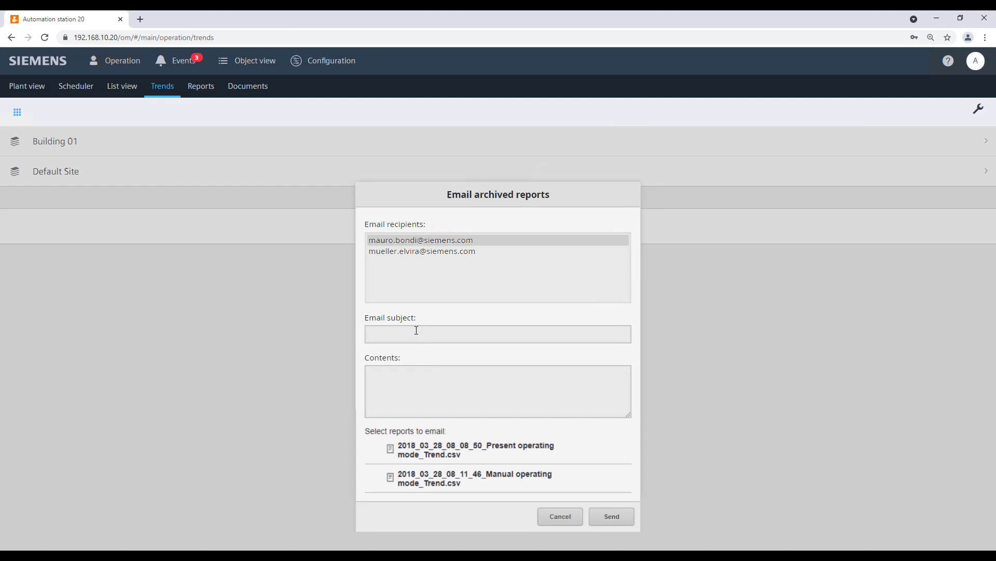
pyautogui.write('Expo')
pyautogui.write('My trend export')
pyautogui.click(574, 454)
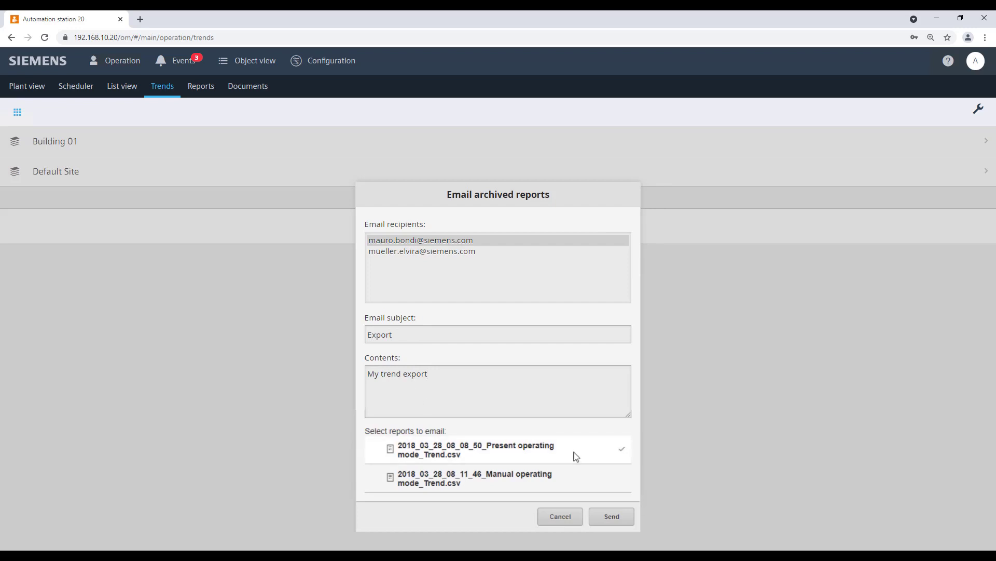
pyautogui.click(613, 521)
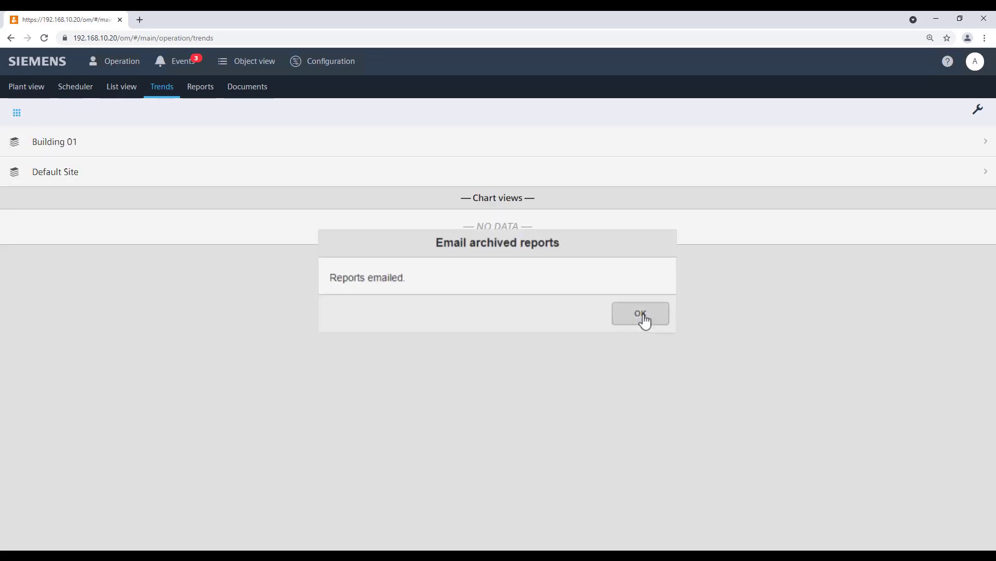
pyautogui.click(644, 317)
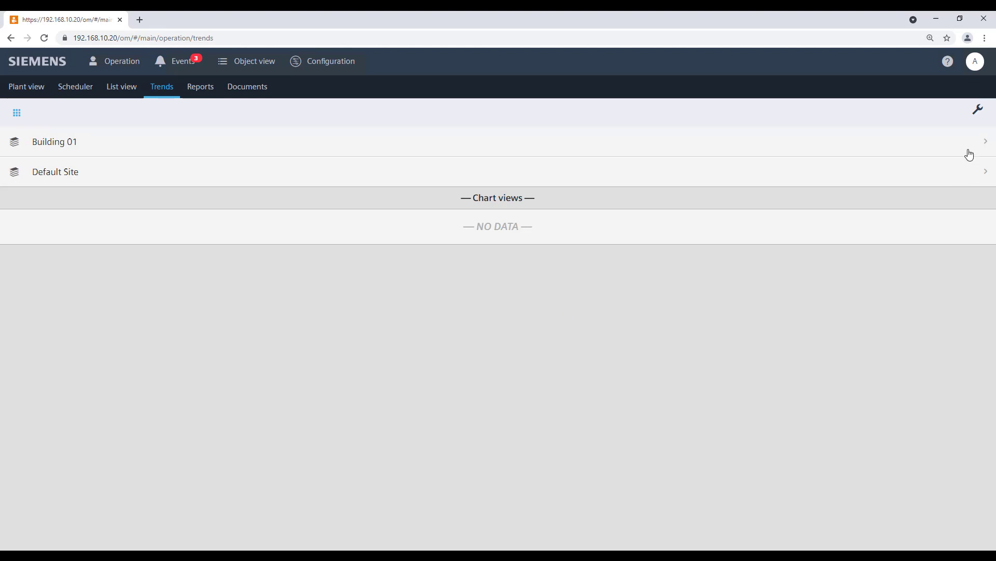
# Purge the archived Manual operating mode trend report and acknowledge the removal
pyautogui.click(975, 111)
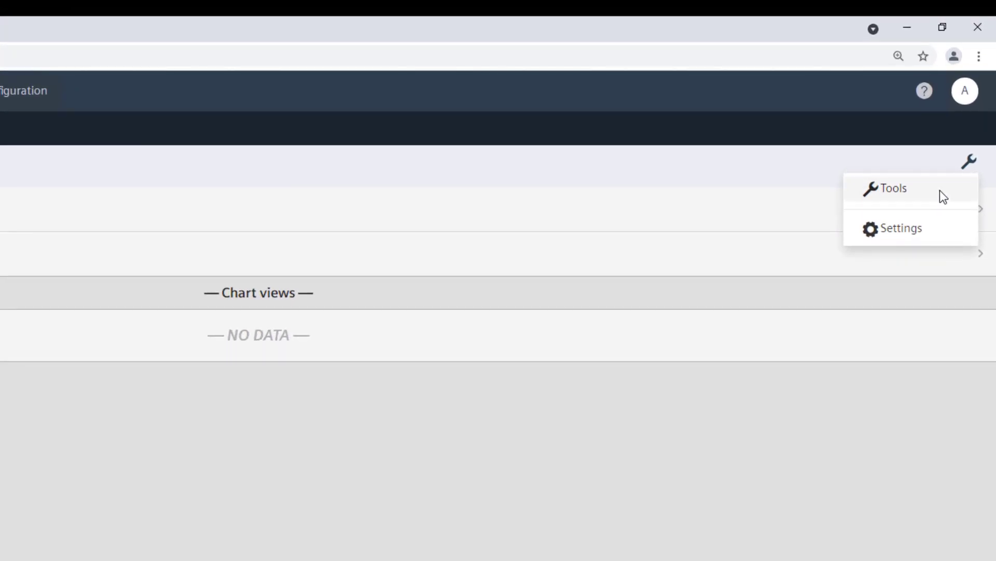
pyautogui.click(959, 139)
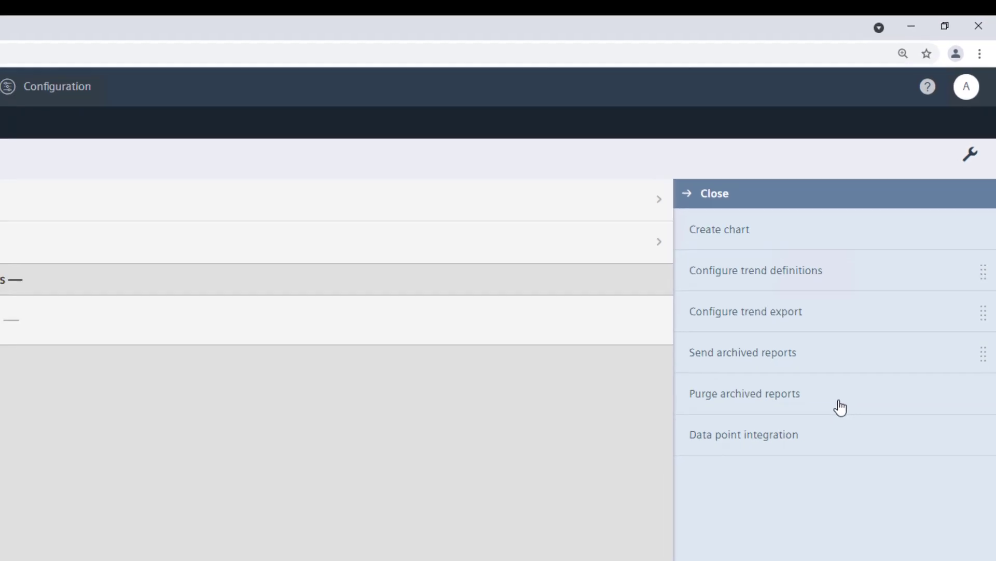
pyautogui.click(832, 422)
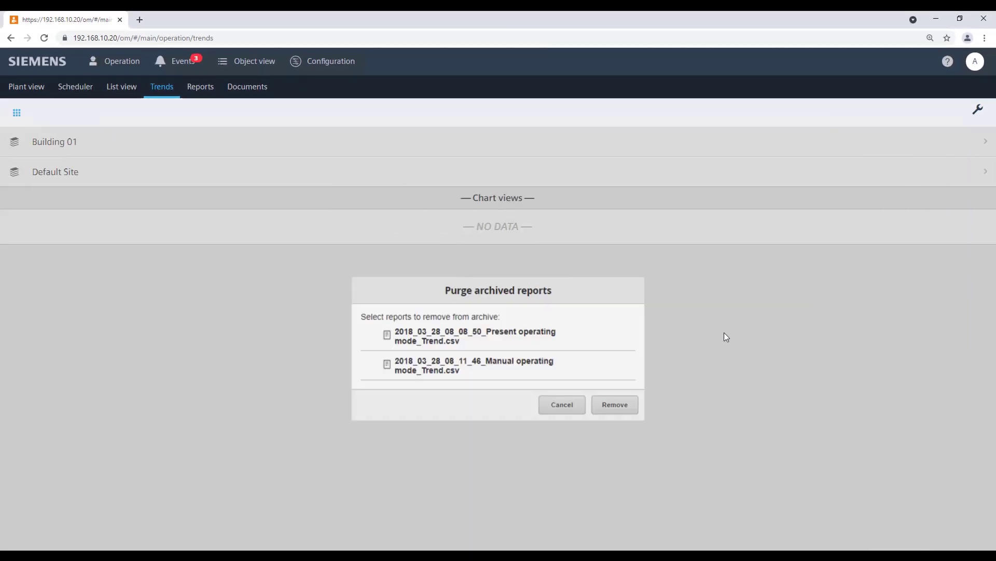
pyautogui.click(559, 365)
pyautogui.click(616, 407)
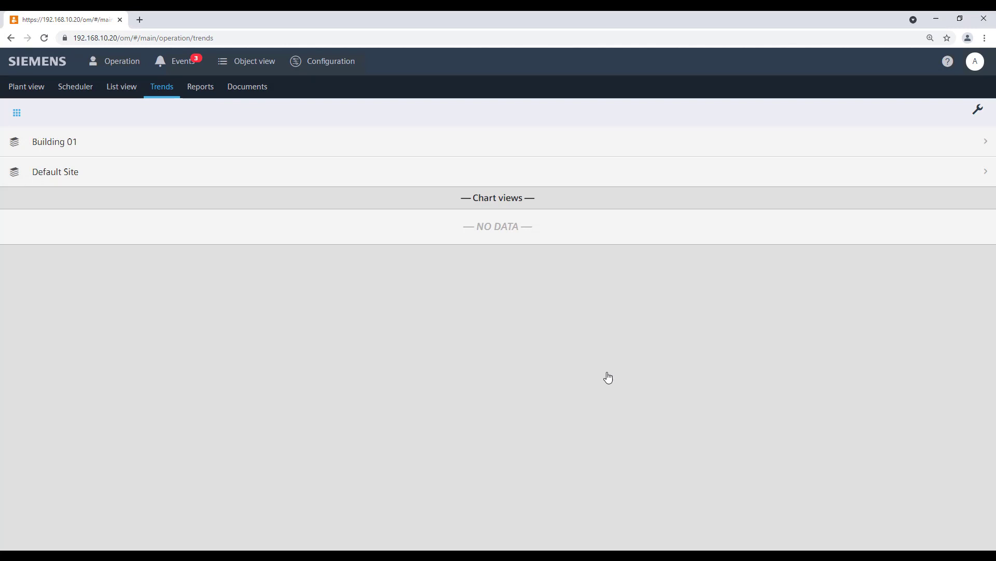
pyautogui.click(629, 386)
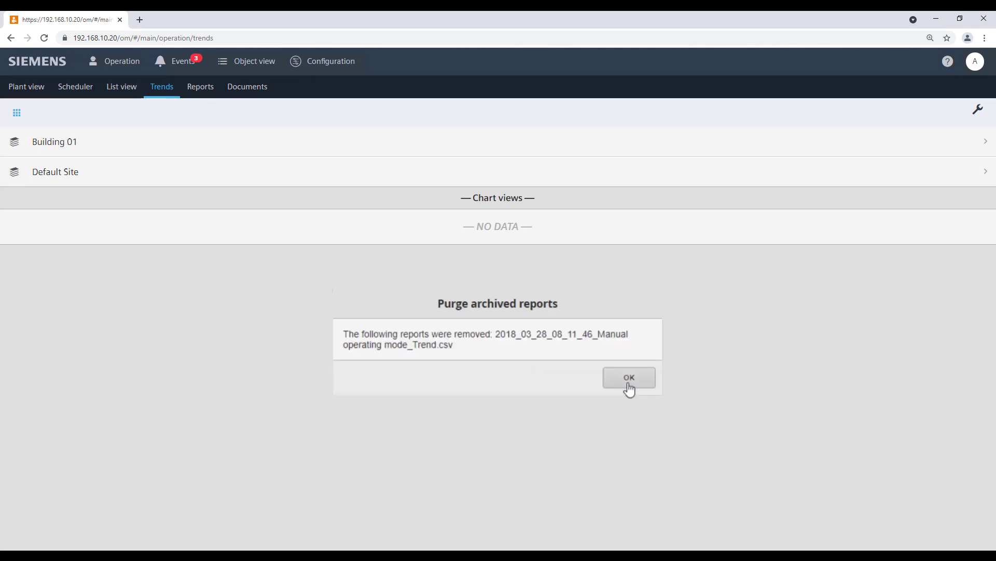
pyautogui.click(629, 387)
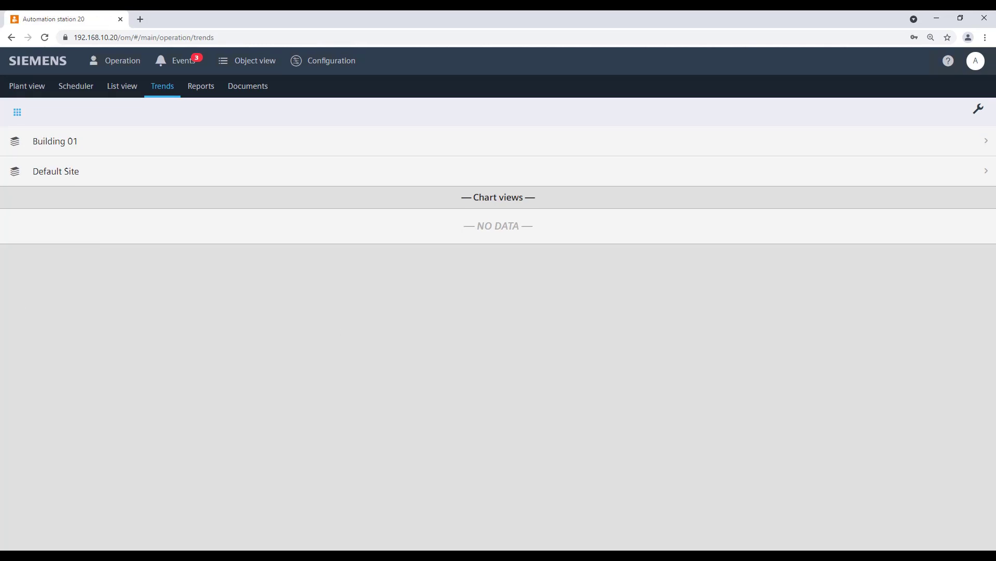
# Go into Building 01 > Air handling unit and start a new trend chart
pyautogui.click(74, 144)
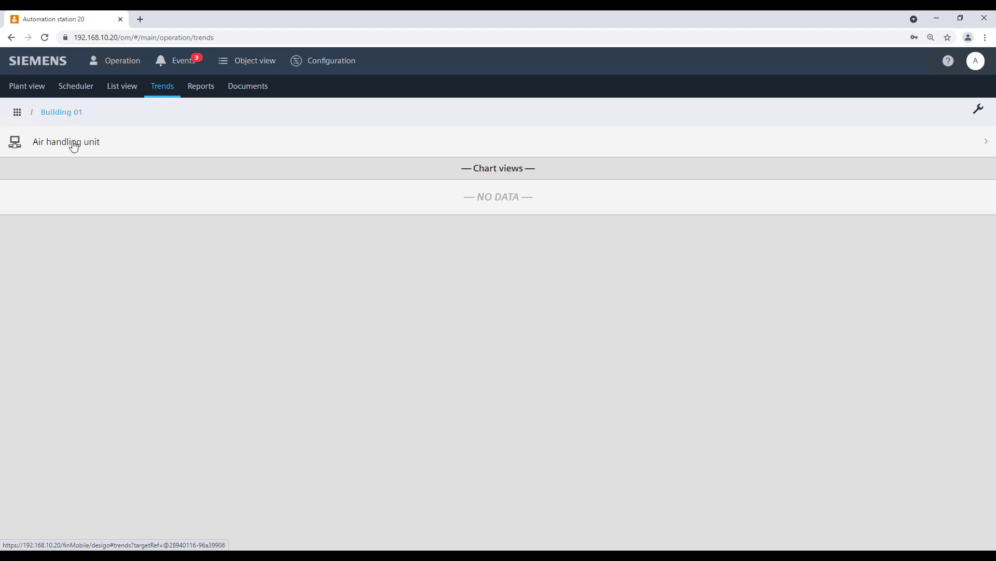
pyautogui.click(73, 144)
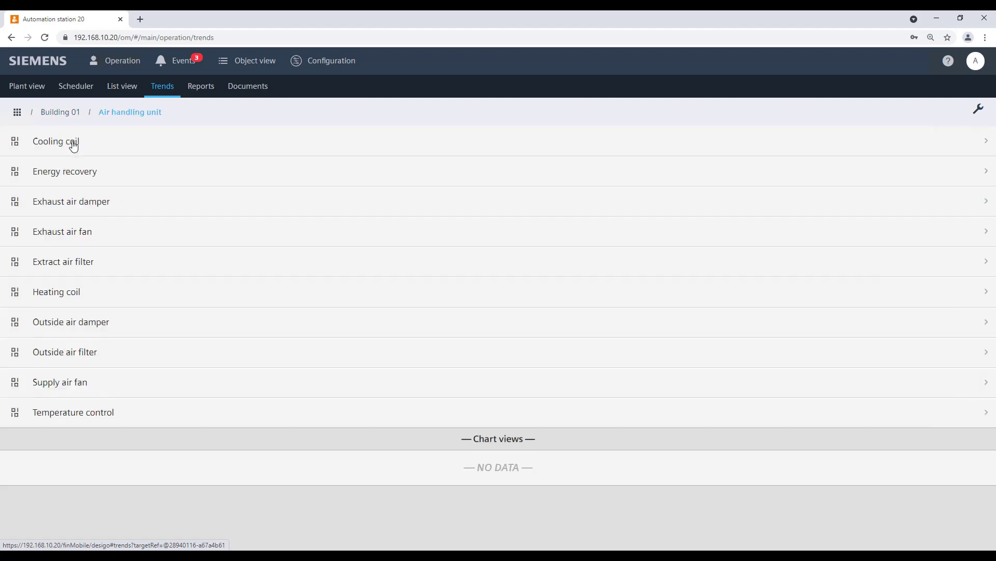
pyautogui.click(978, 109)
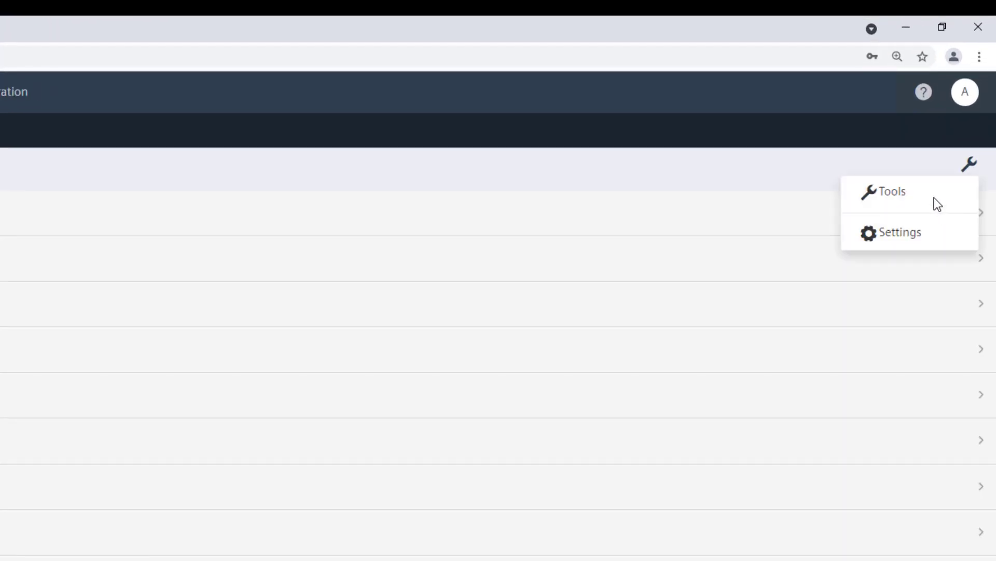
pyautogui.click(933, 198)
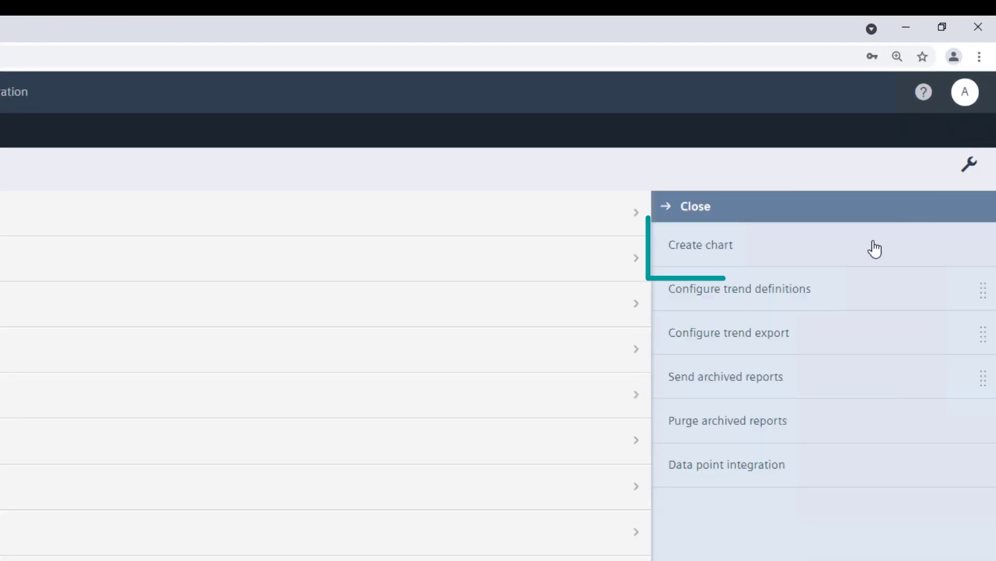
pyautogui.click(875, 249)
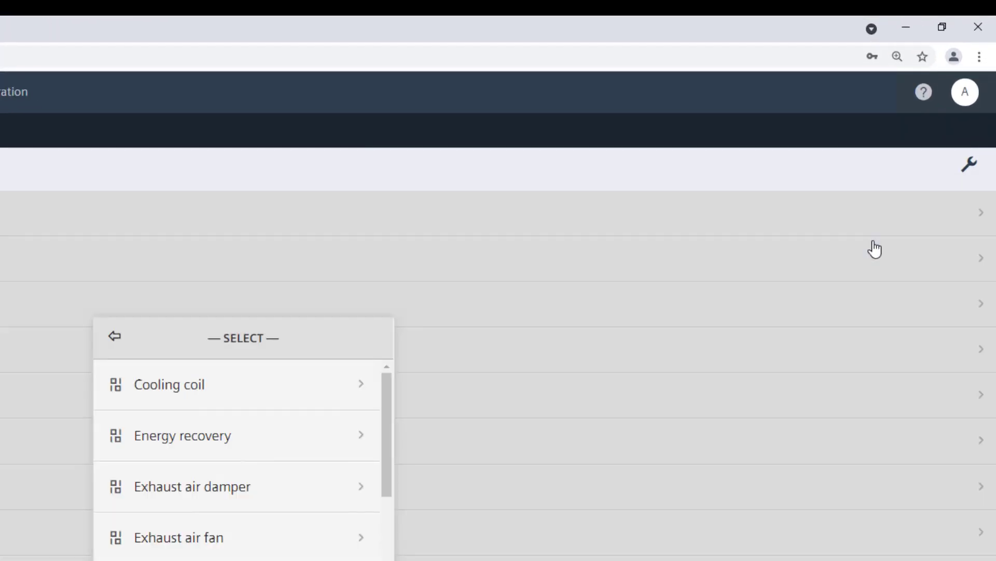
# Chart the supply air fan Speed, Outside air temperature and Room temperature
pyautogui.moveTo(593, 270); pyautogui.dragTo(600, 359)
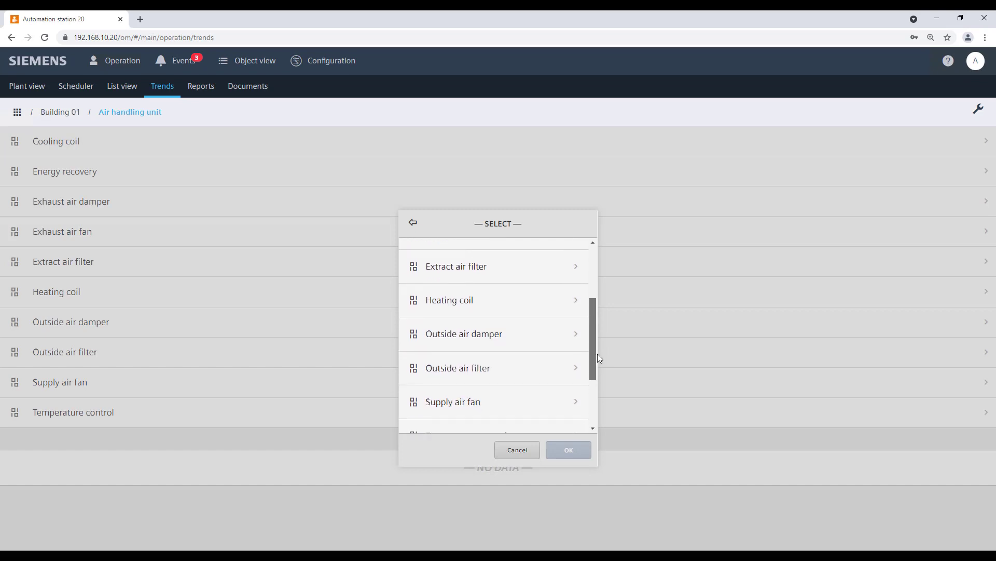
pyautogui.scroll(-2, 567, 322)
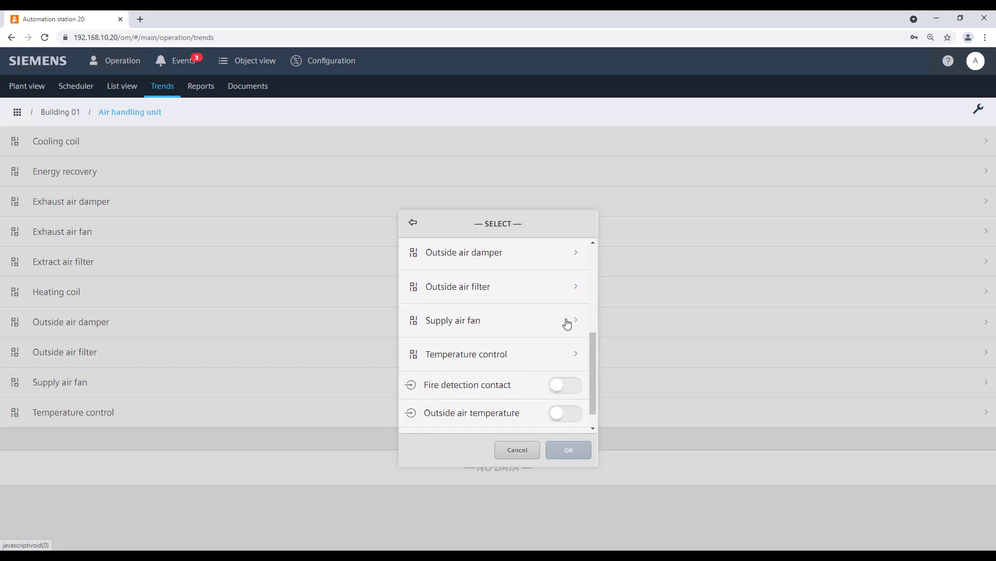
pyautogui.click(567, 320)
pyautogui.click(571, 251)
pyautogui.click(413, 222)
pyautogui.scroll(-5, 540, 375)
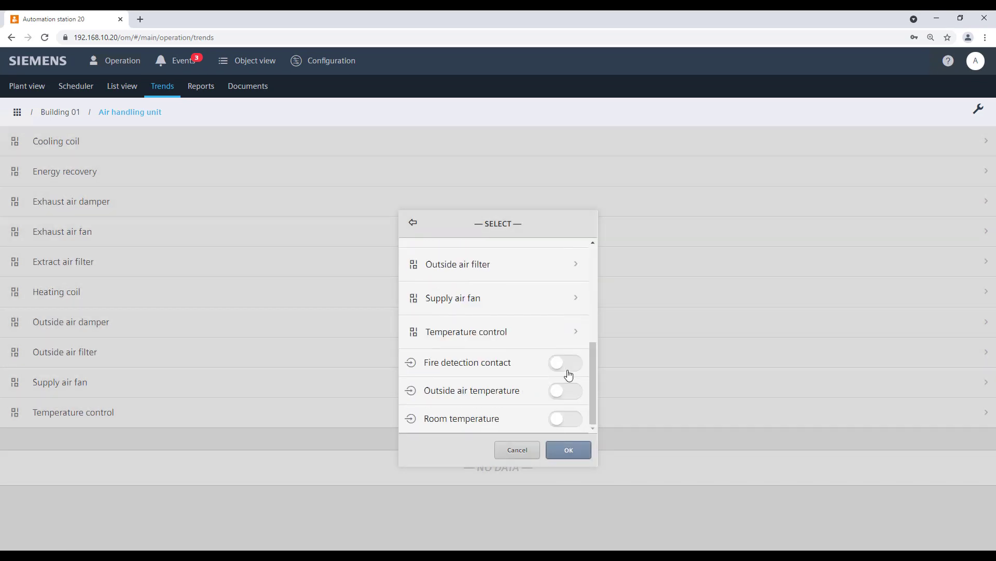
pyautogui.click(566, 363)
pyautogui.click(564, 390)
pyautogui.click(563, 418)
pyautogui.click(570, 450)
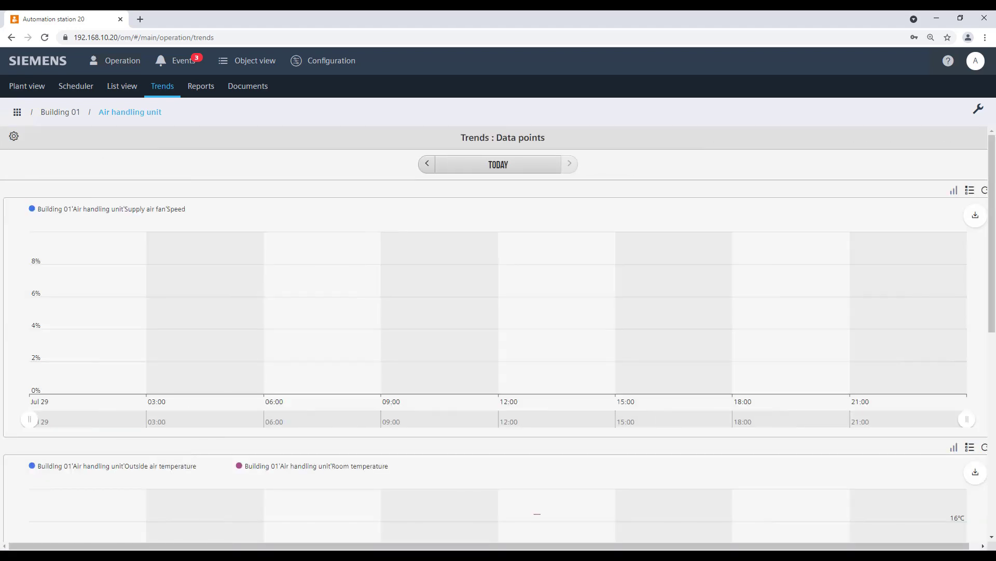
# Begin saving the chart as 'Trend A', then cancel the save dialog
pyautogui.click(14, 136)
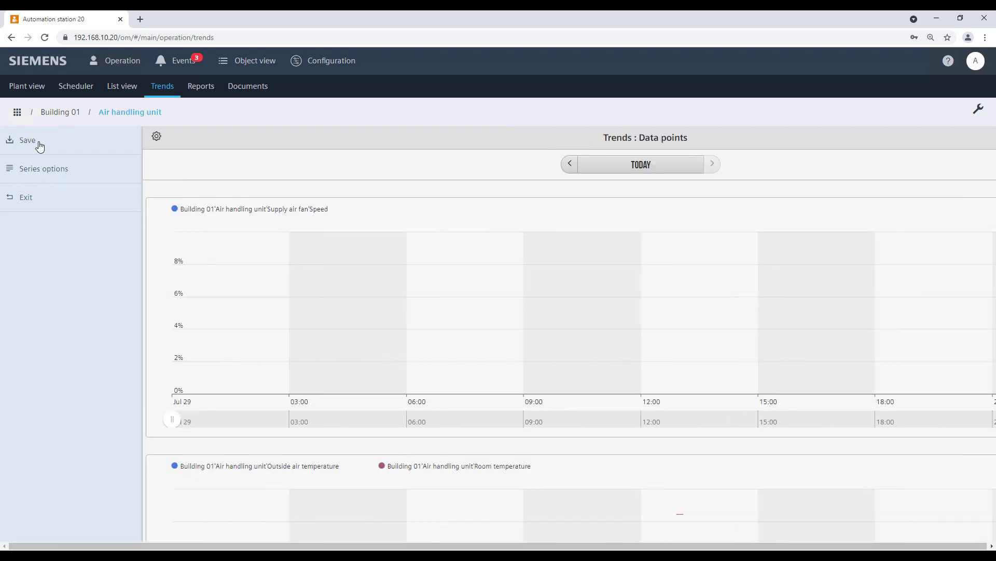
pyautogui.click(36, 144)
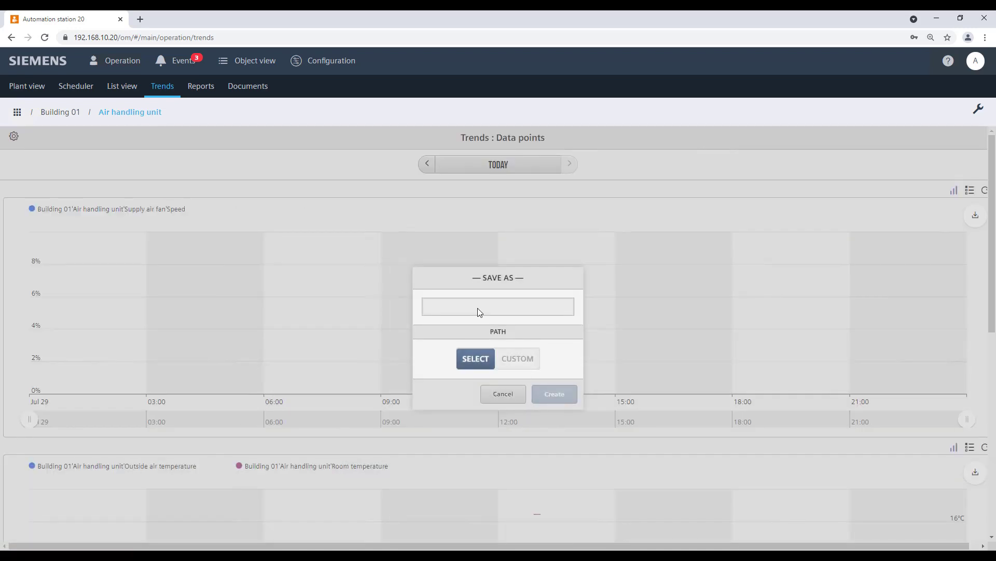
pyautogui.write('Trend AHU')
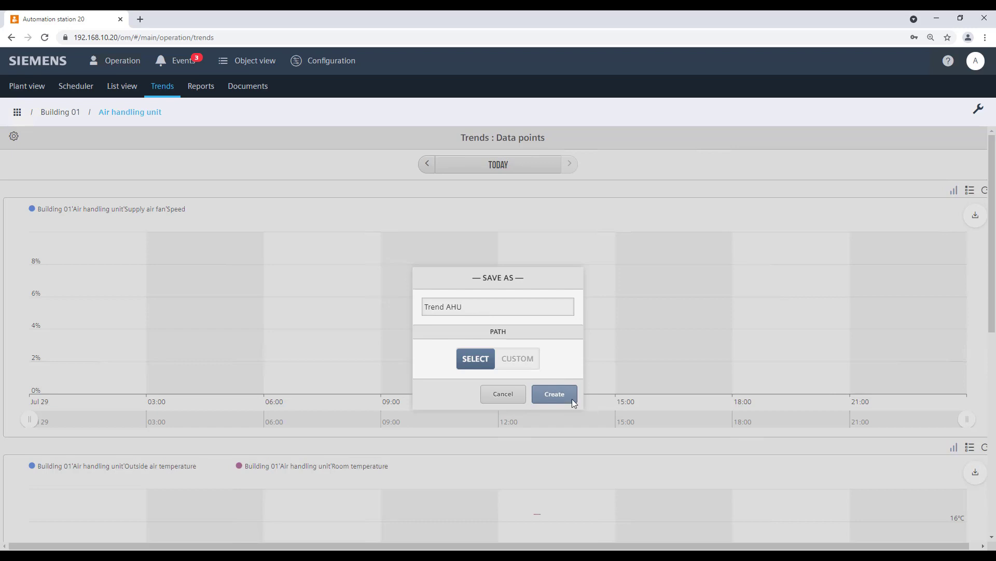
pyautogui.click(554, 394)
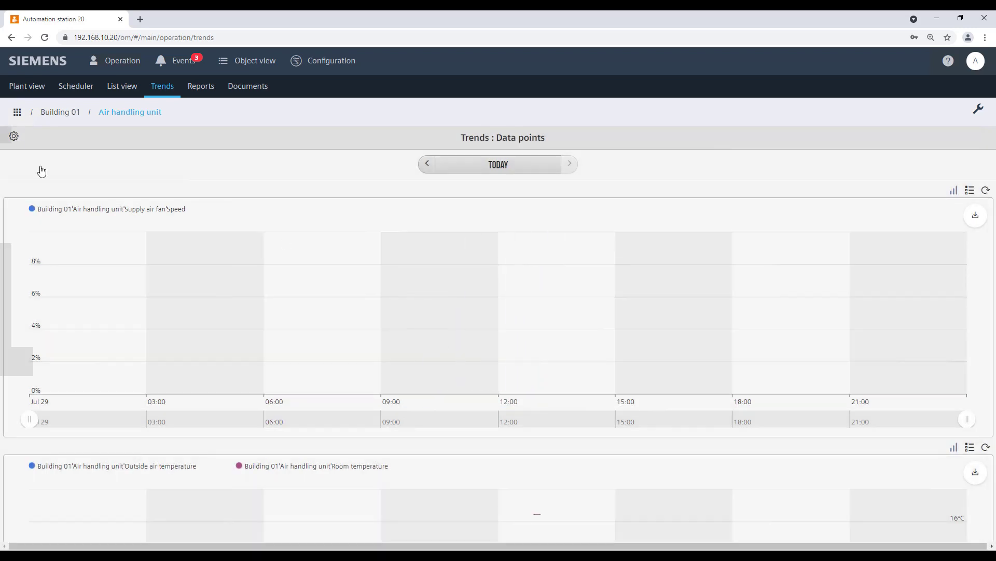
# Save the chart as 'my trend AHU' in a new custom folder 'My trend folder', then exit
pyautogui.click(14, 136)
pyautogui.click(31, 144)
pyautogui.write('my trend AHU')
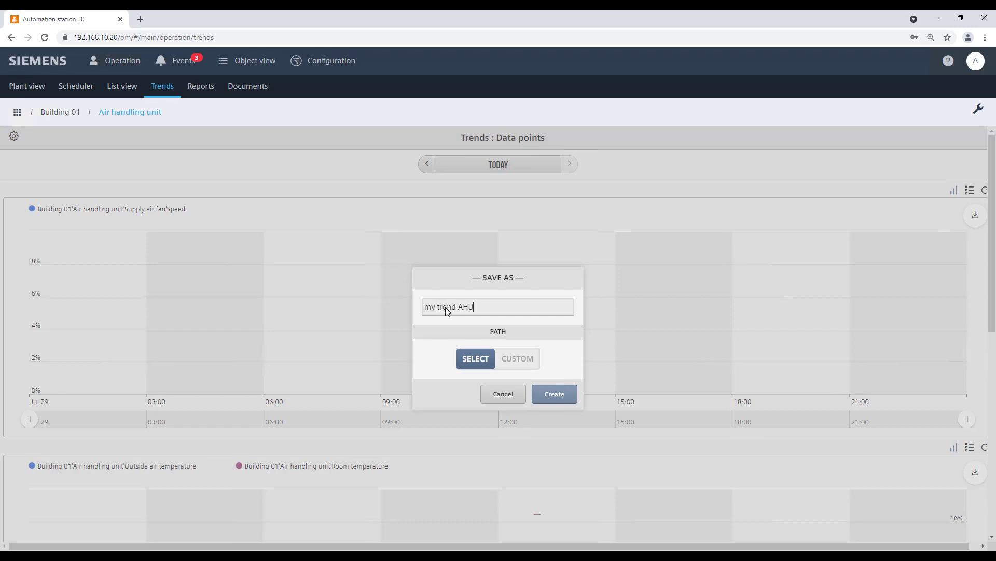
pyautogui.click(516, 360)
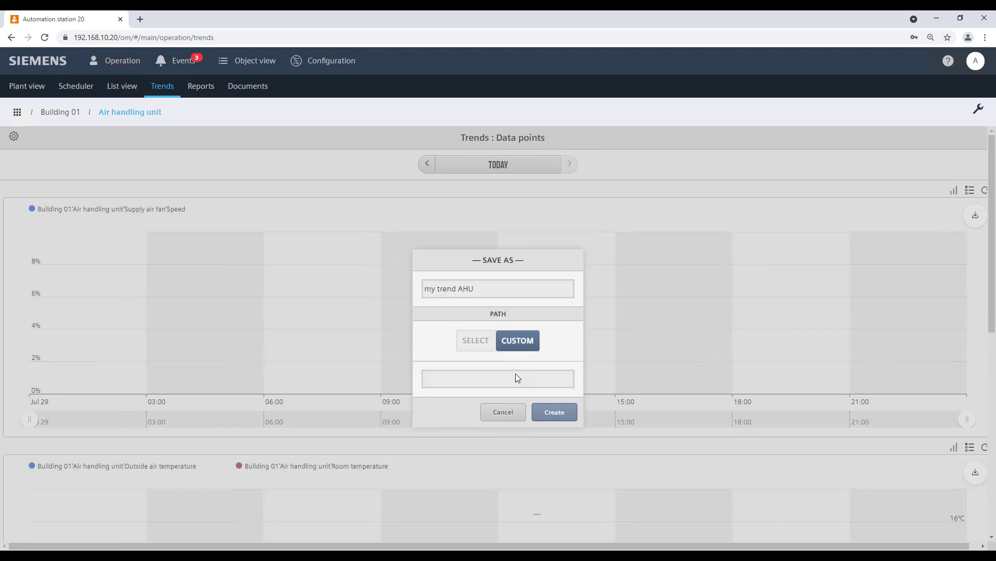
pyautogui.click(514, 379)
pyautogui.write('My trend folder')
pyautogui.click(550, 414)
pyautogui.click(14, 137)
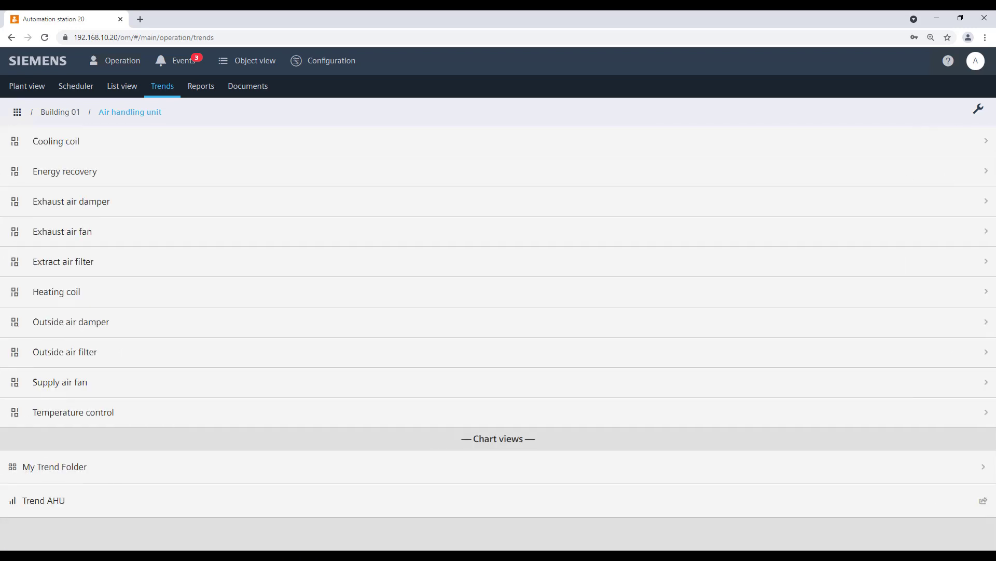
pyautogui.click(87, 469)
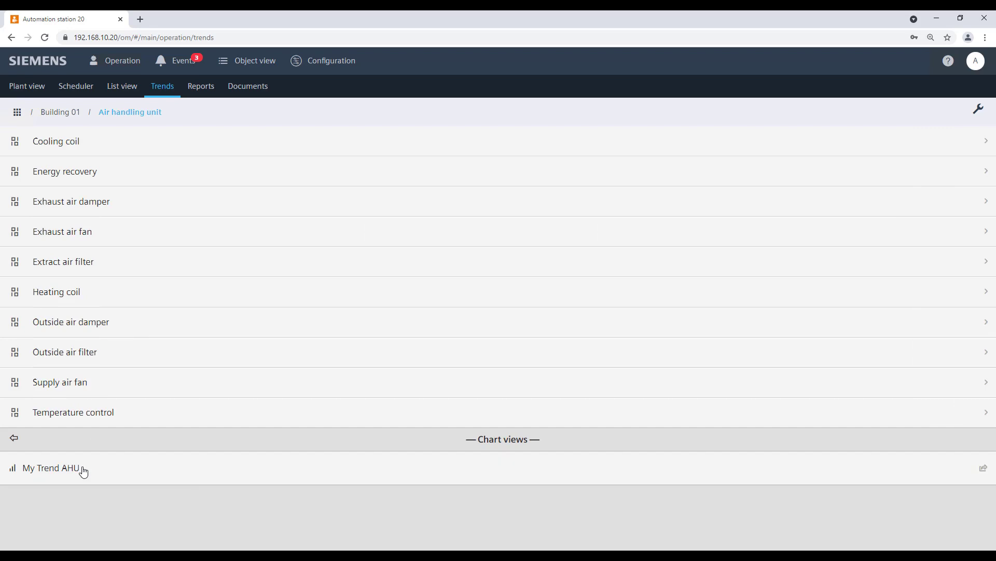
pyautogui.click(14, 442)
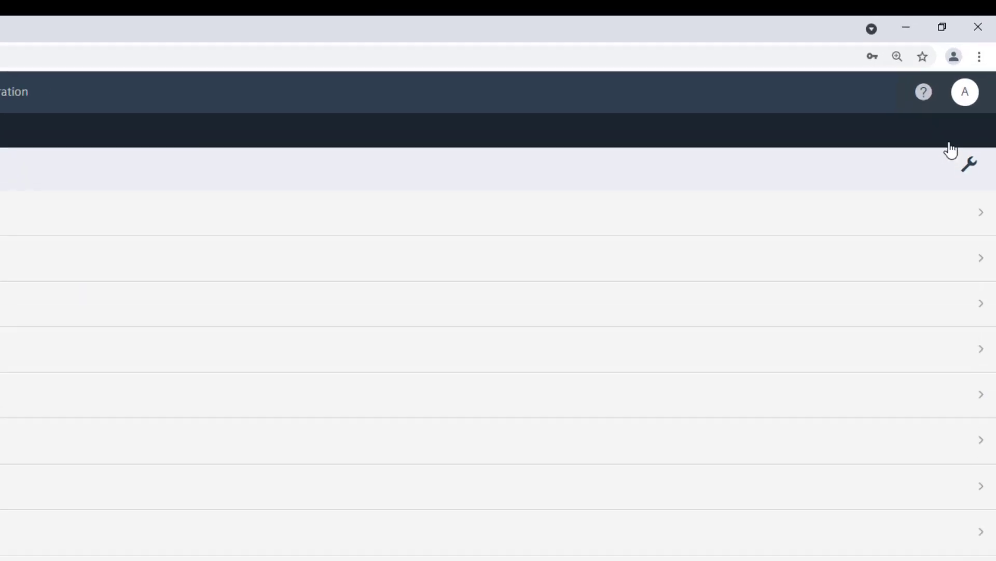
# Add a new trend export named 'my trend exports'
pyautogui.click(978, 110)
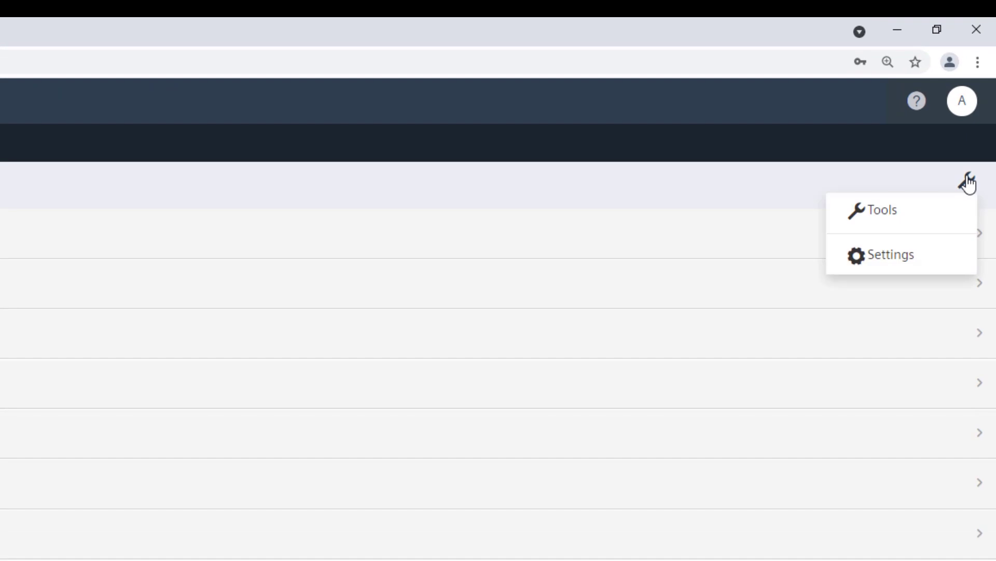
pyautogui.click(902, 213)
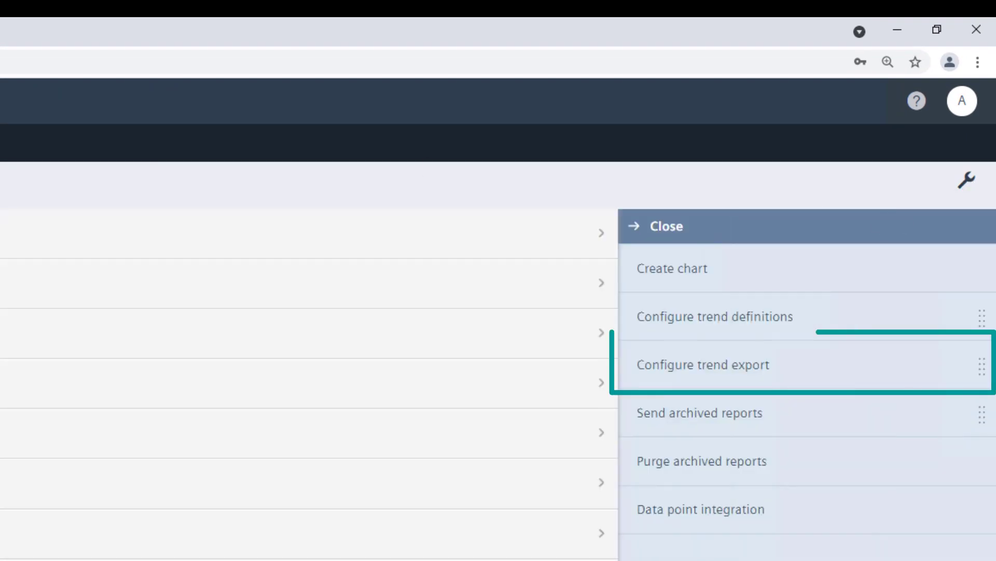
pyautogui.moveTo(865, 390)
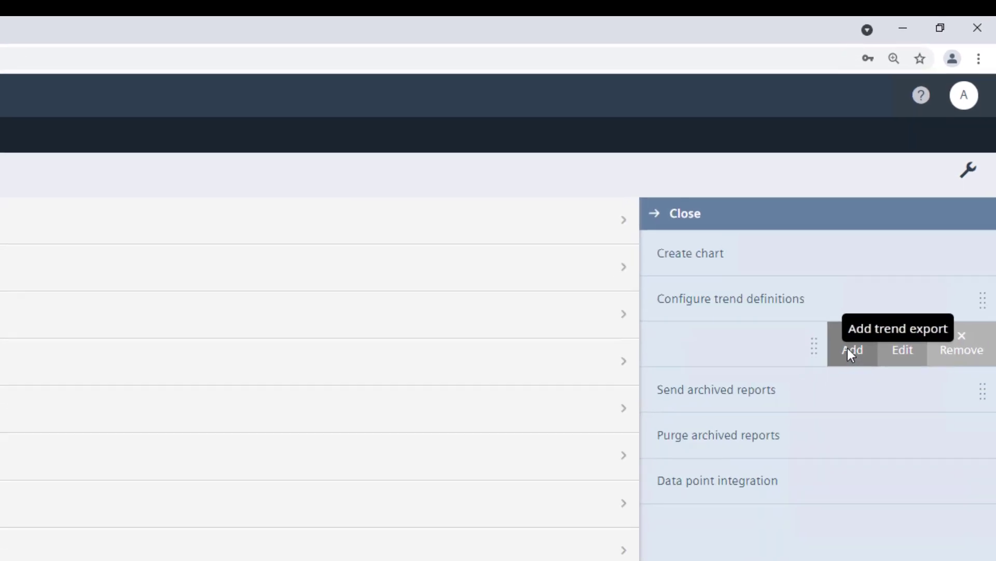
pyautogui.click(849, 350)
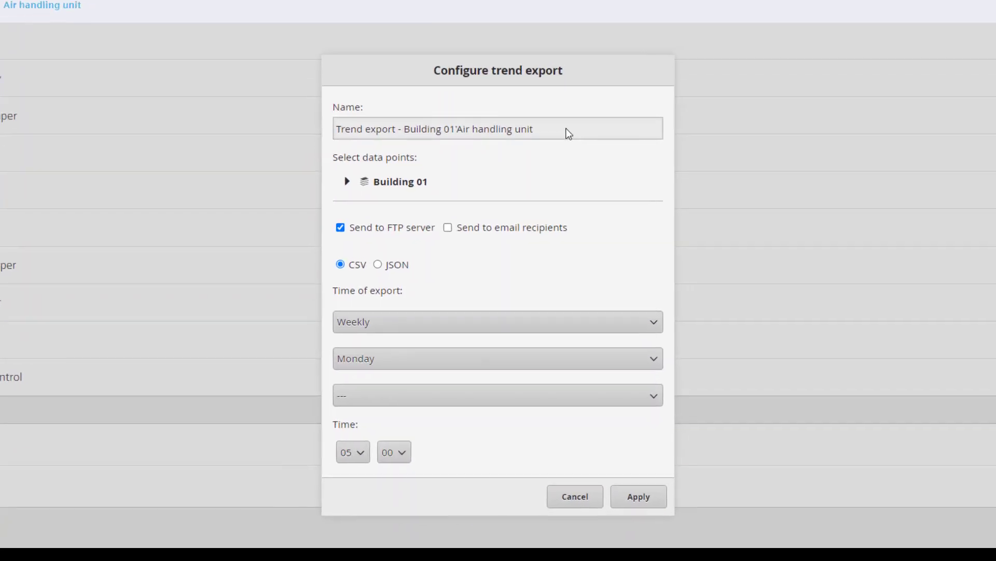
pyautogui.tripleClick(564, 104)
pyautogui.write('my trend exports')
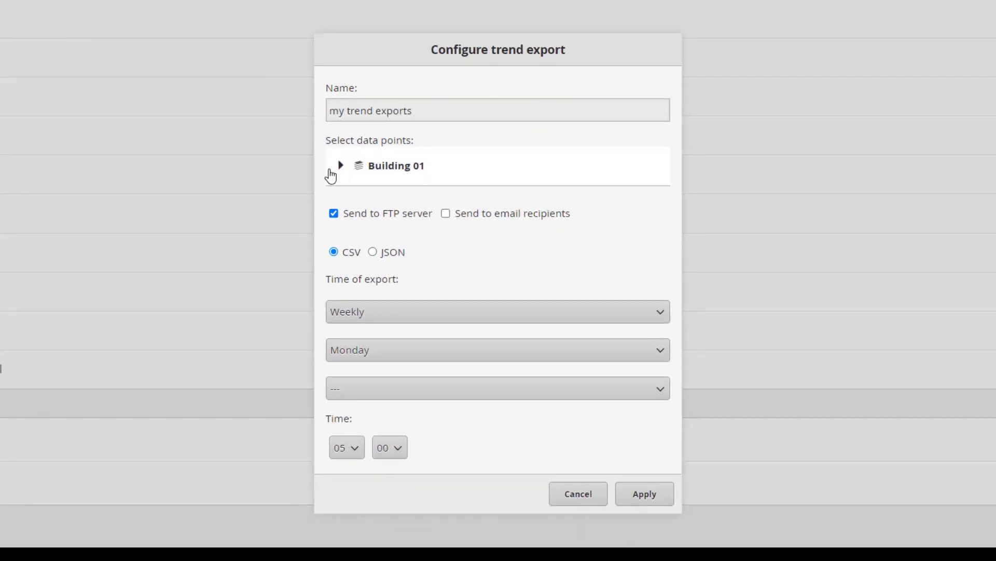
# Include Fire detection contact, Frost protection monitor, Outside air and Room temperature, and supply fan Speed
pyautogui.click(340, 165)
pyautogui.click(347, 201)
pyautogui.click(429, 249)
pyautogui.click(467, 279)
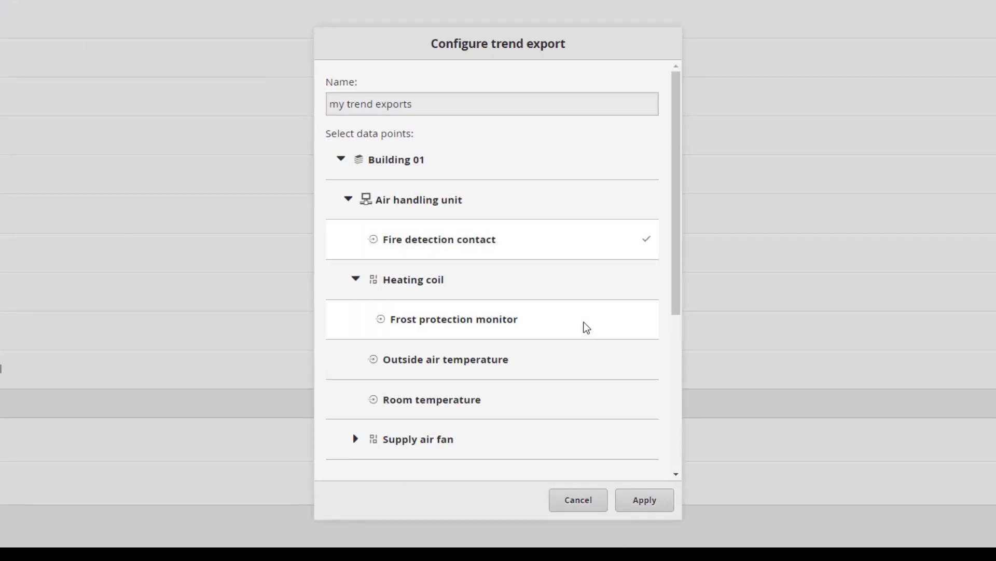
pyautogui.click(585, 327)
pyautogui.click(592, 363)
pyautogui.click(595, 402)
pyautogui.click(357, 440)
pyautogui.scroll(-3, 546, 411)
pyautogui.click(516, 345)
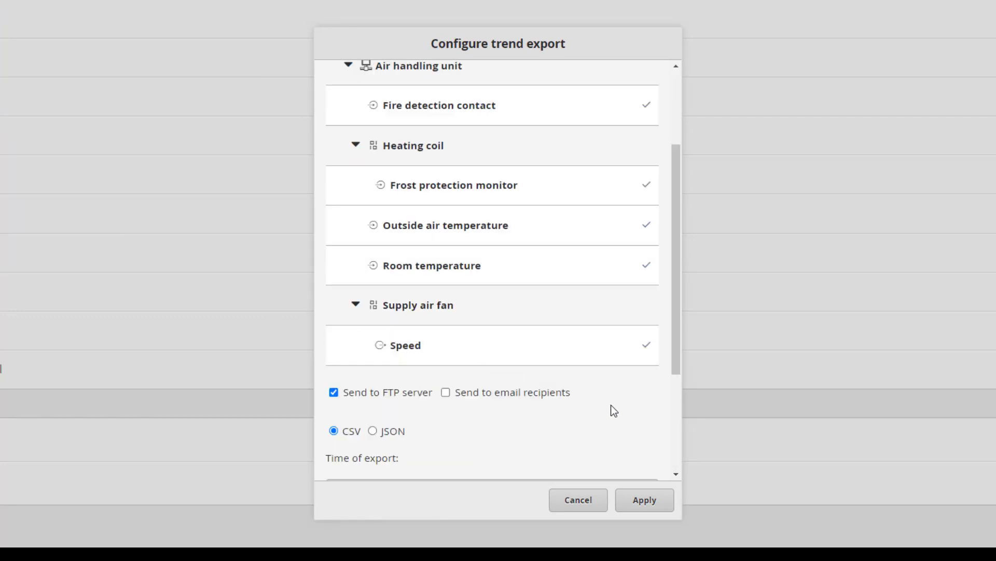
# Deliver the export by email monthly, Week 2 Wednesday at 06:00
pyautogui.scroll(-4, 618, 416)
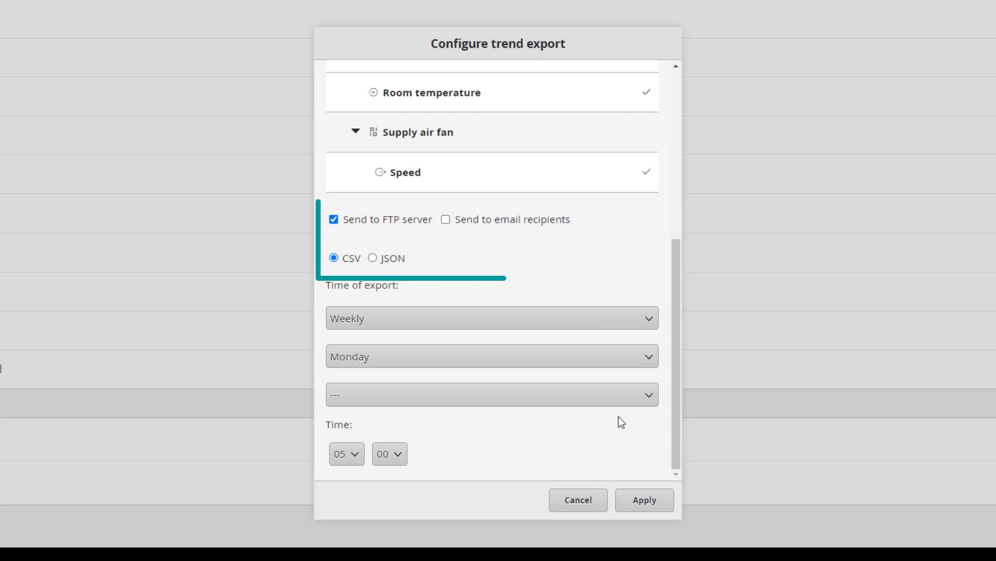
pyautogui.click(445, 219)
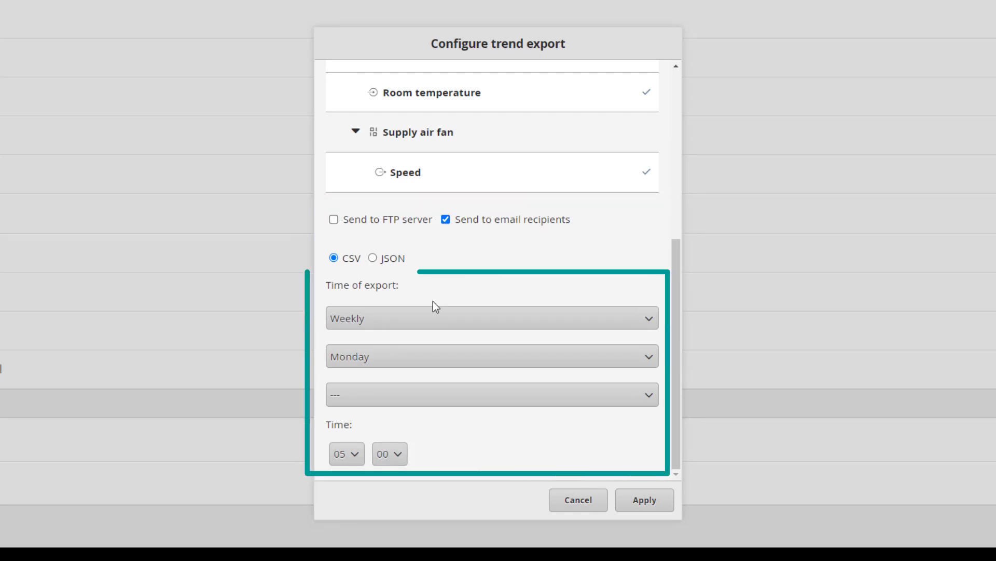
pyautogui.click(434, 316)
pyautogui.click(380, 363)
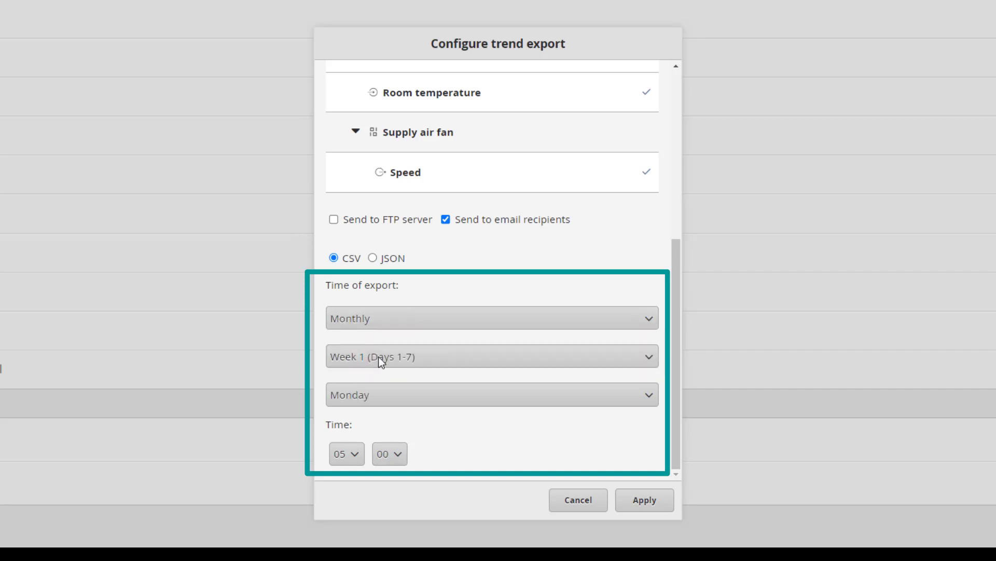
pyautogui.click(380, 361)
pyautogui.click(380, 391)
pyautogui.click(380, 392)
pyautogui.click(357, 443)
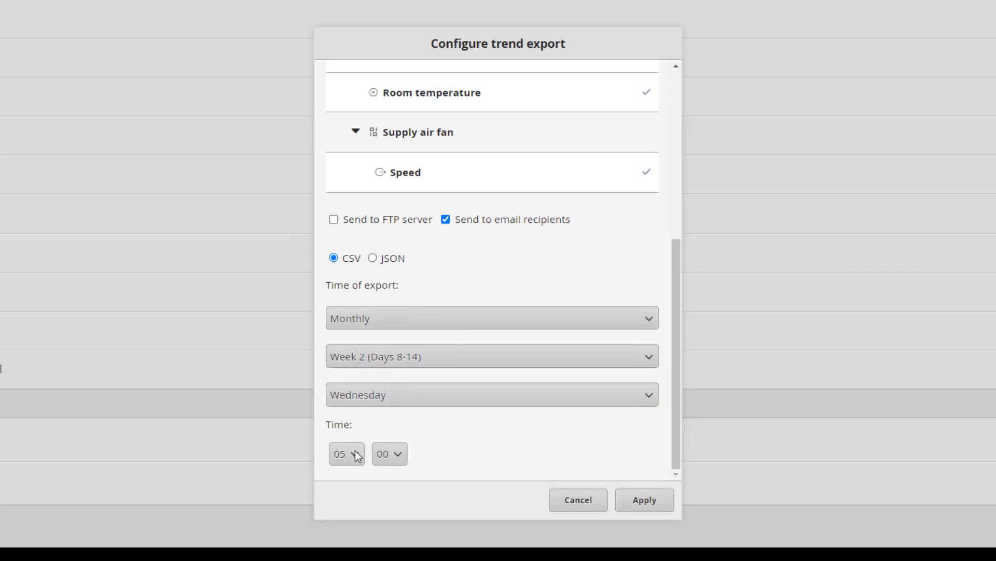
pyautogui.click(356, 449)
pyautogui.click(345, 249)
# Apply the schedule, choose the first email recipient and finish creating the export
pyautogui.click(643, 500)
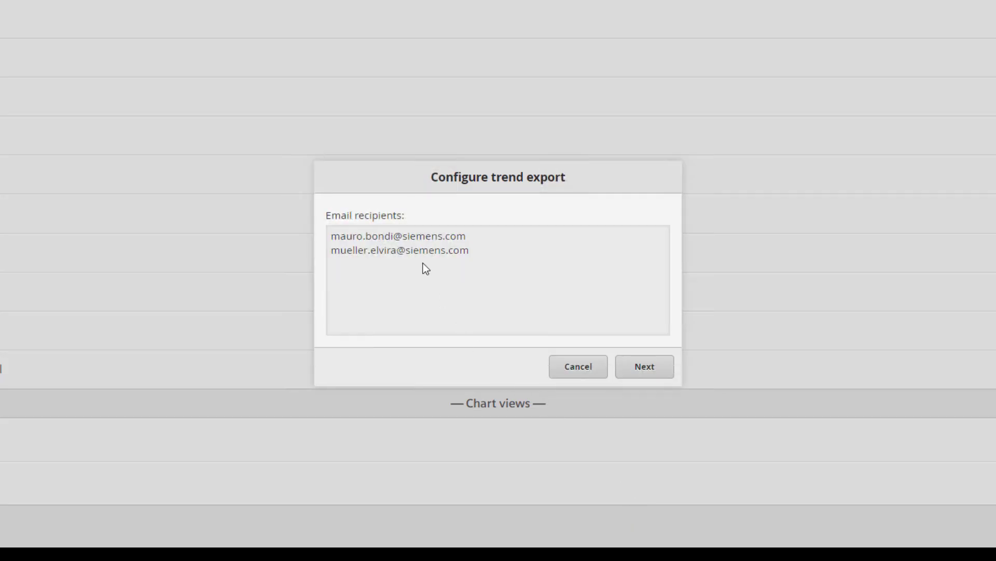
pyautogui.click(408, 236)
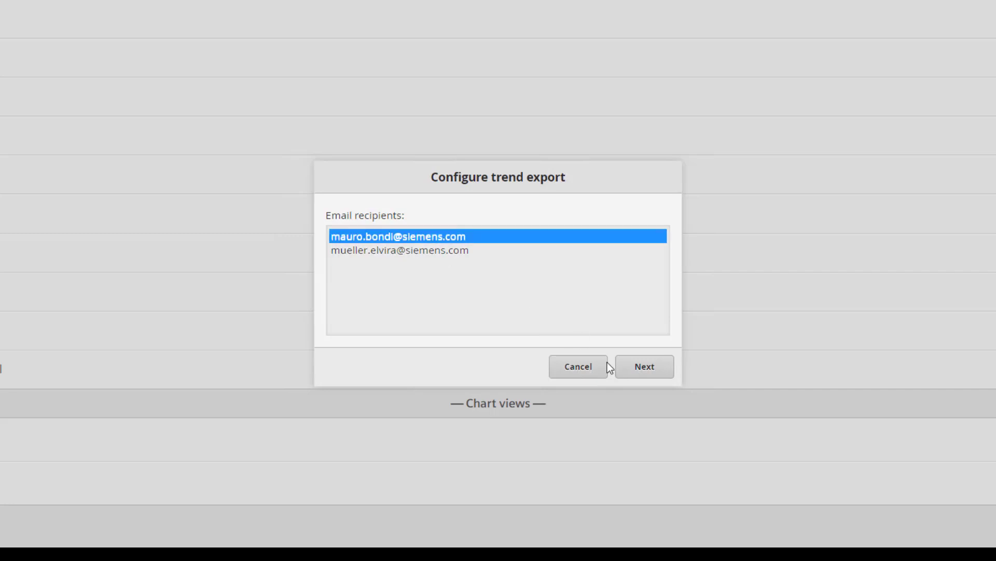
pyautogui.click(640, 367)
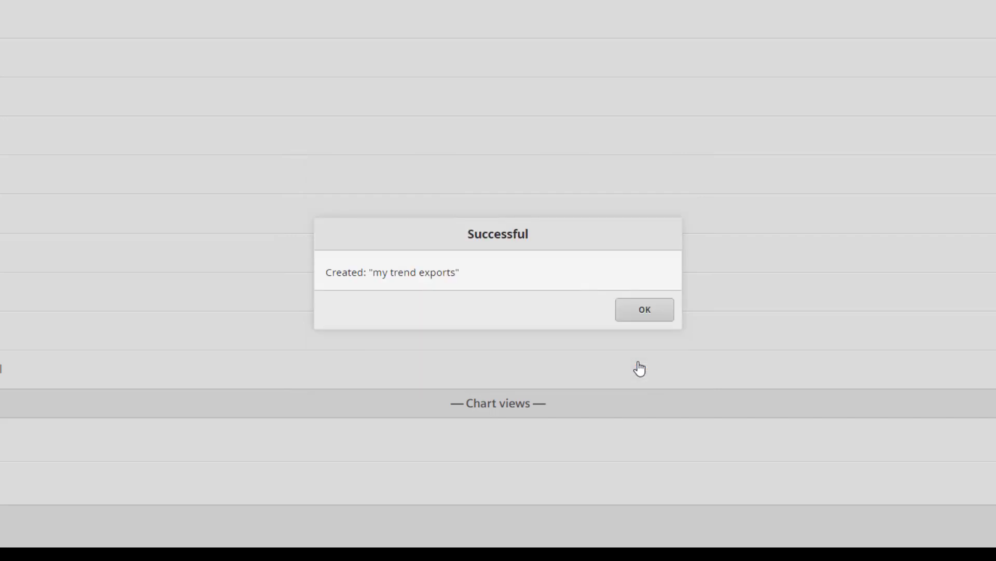
# Remove the 'my trend exports' schedule from the trend exports and confirm the deletion
pyautogui.click(640, 306)
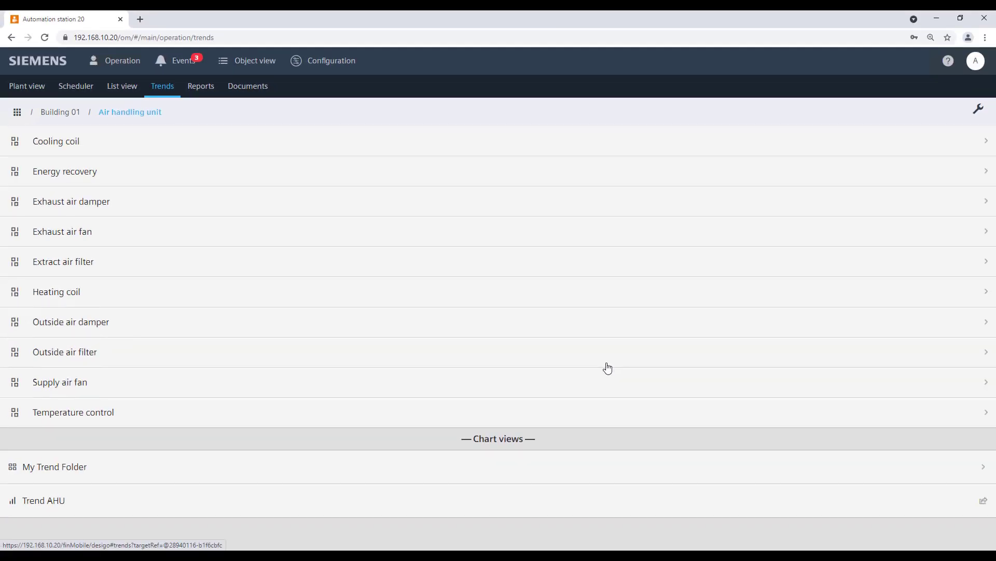
pyautogui.click(979, 109)
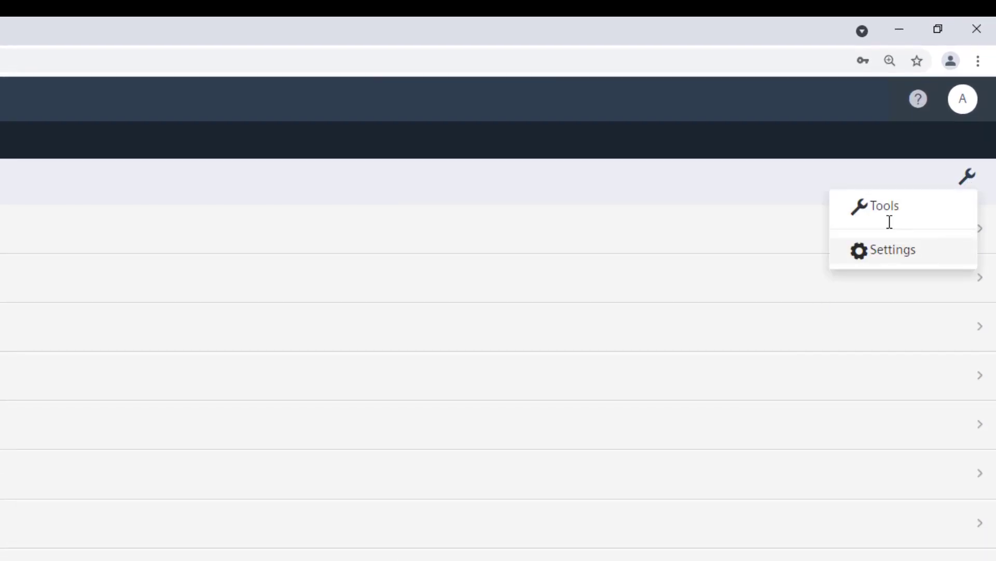
pyautogui.click(889, 222)
pyautogui.moveTo(960, 380)
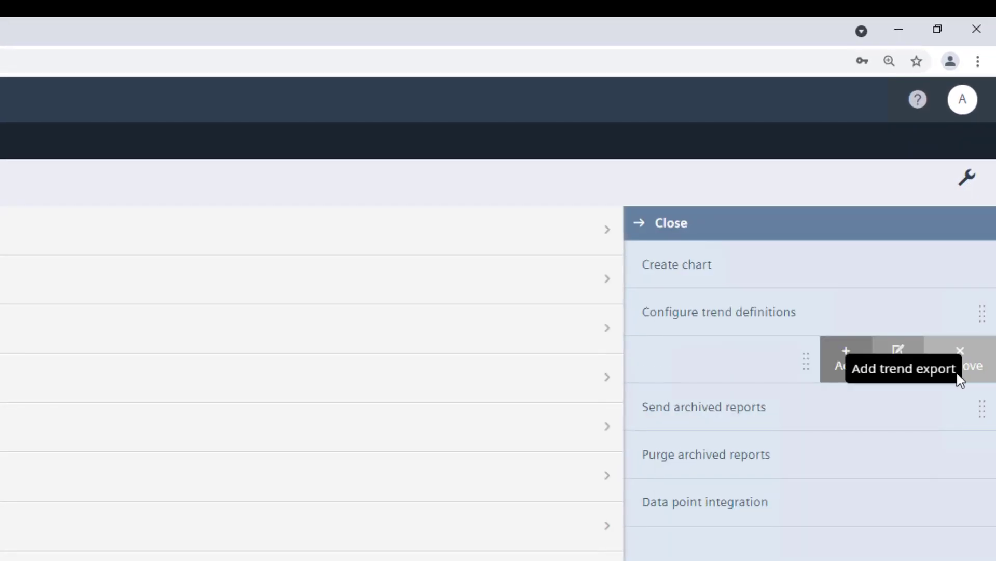
pyautogui.click(972, 373)
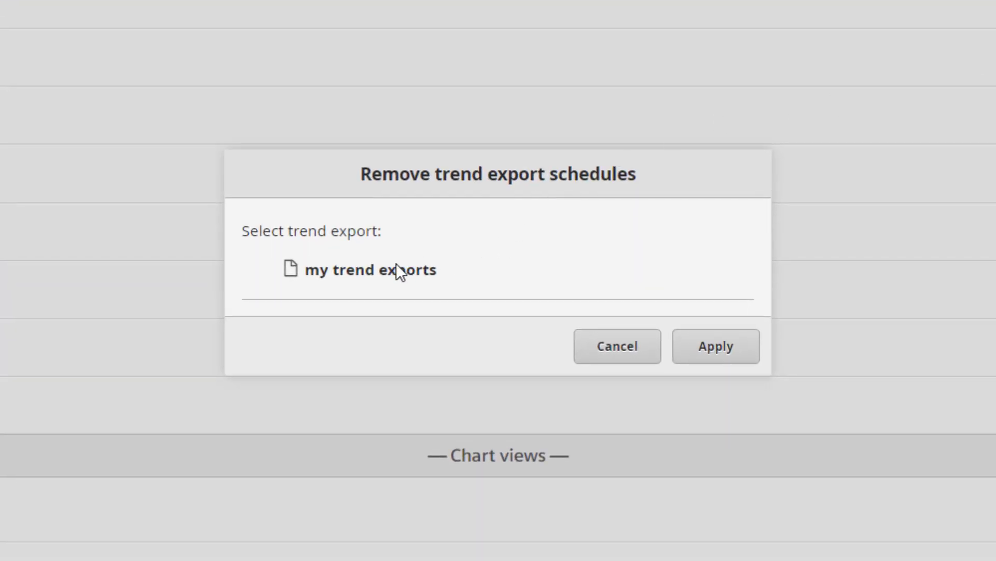
pyautogui.click(394, 268)
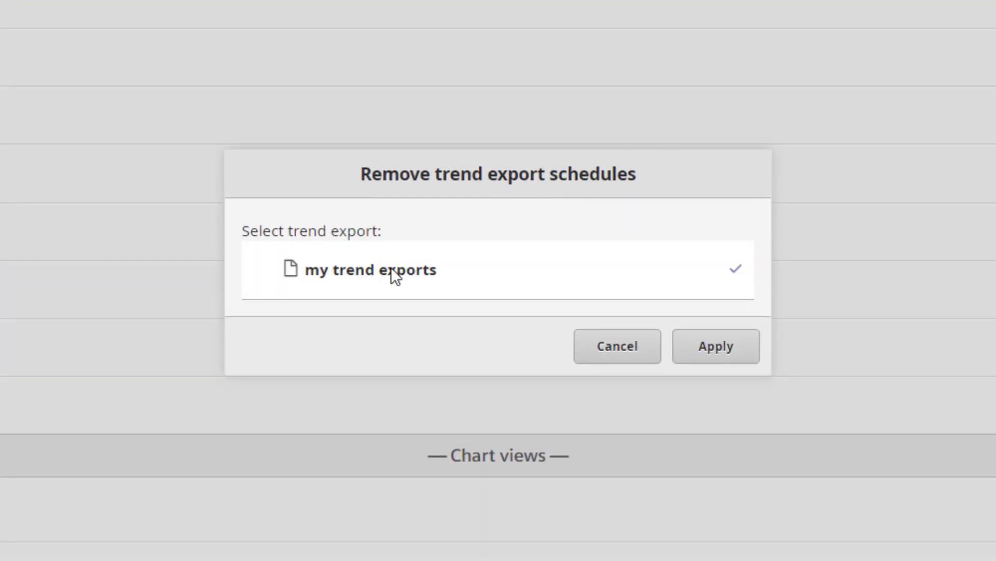
pyautogui.click(743, 360)
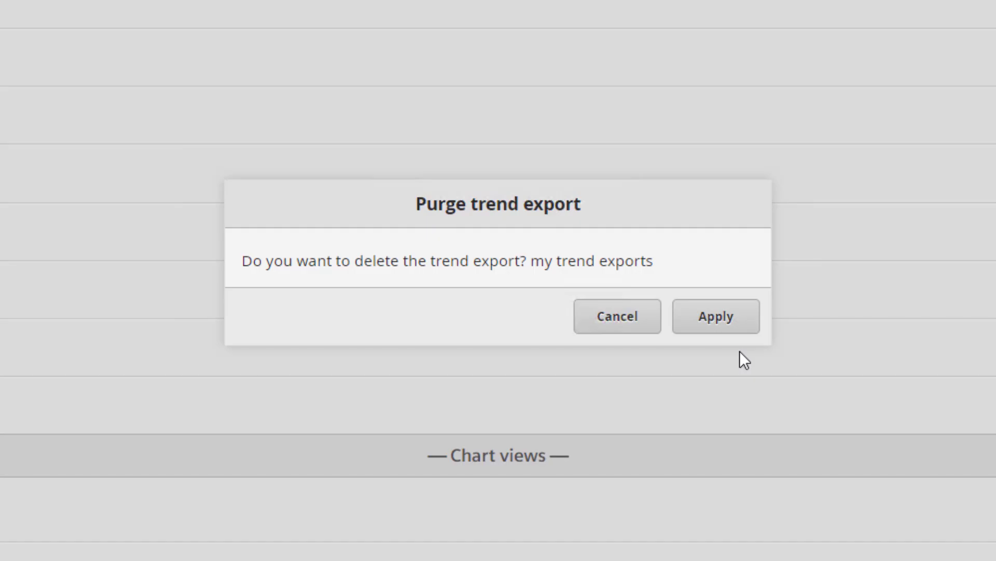
pyautogui.click(714, 317)
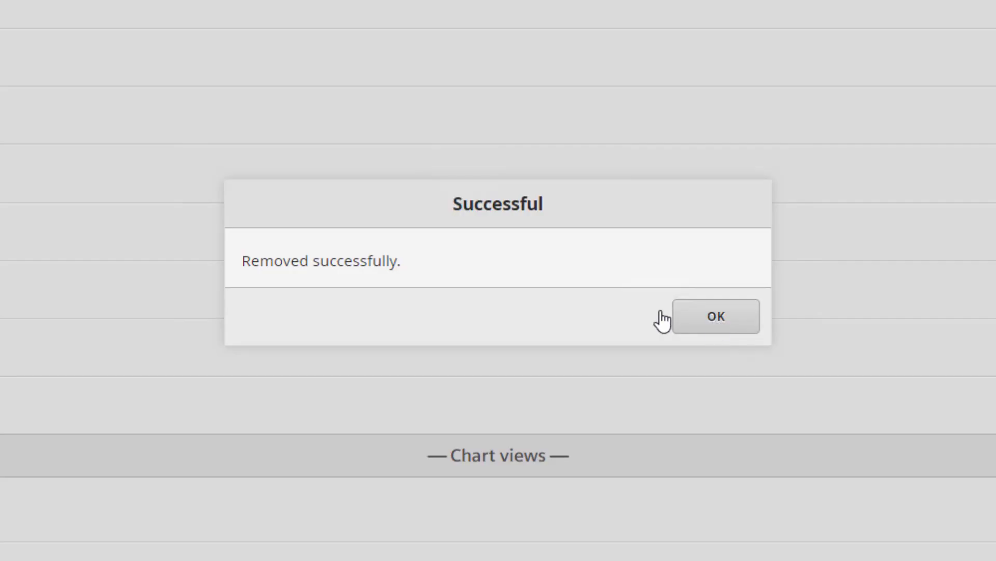